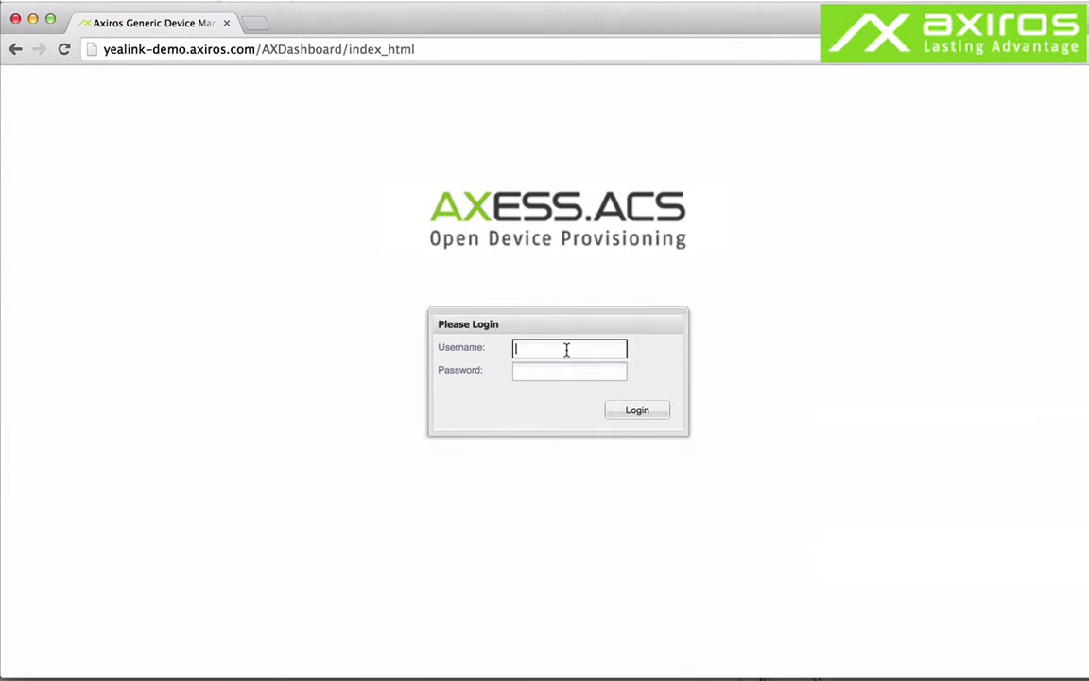
Log in with the administrator username and password.
type("admin")
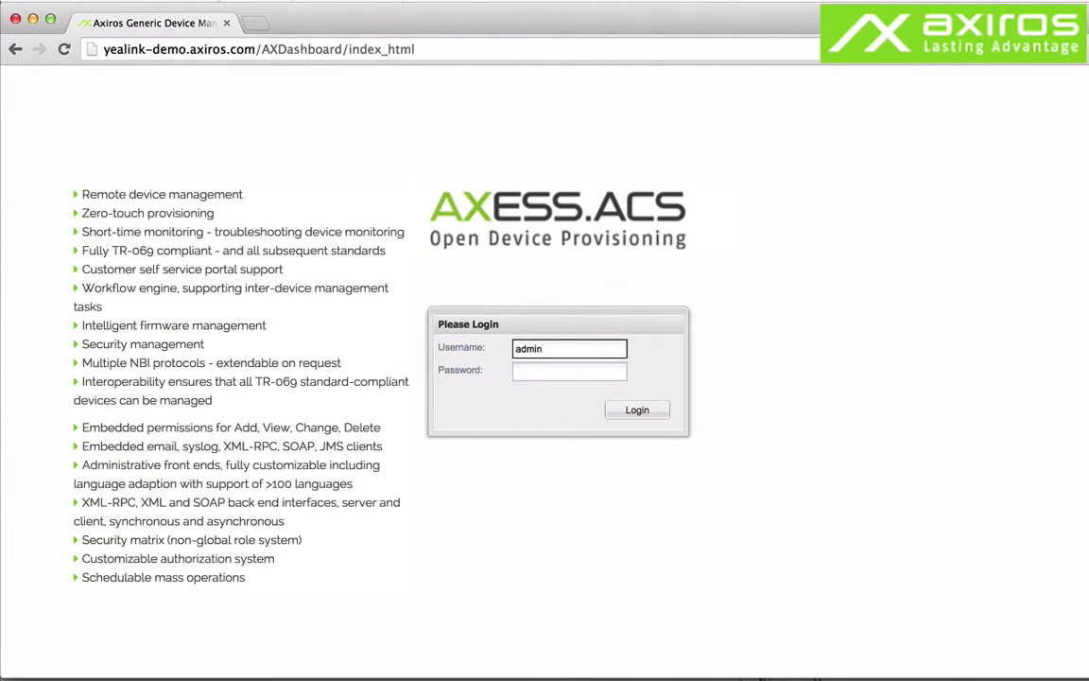
left_click(570, 371)
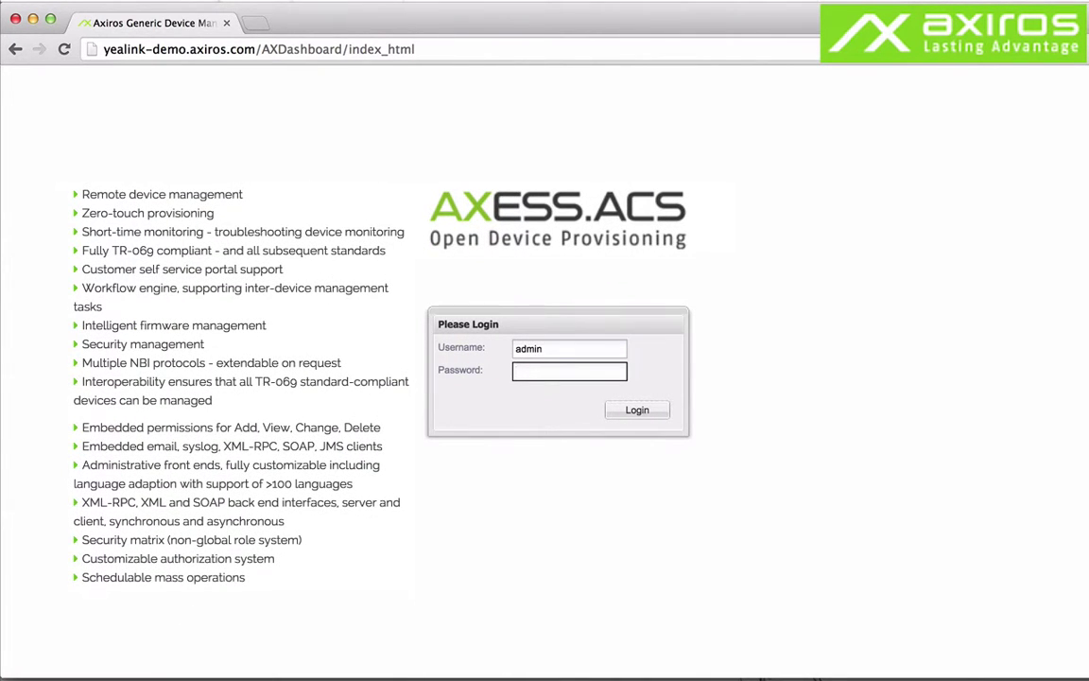
type("ad")
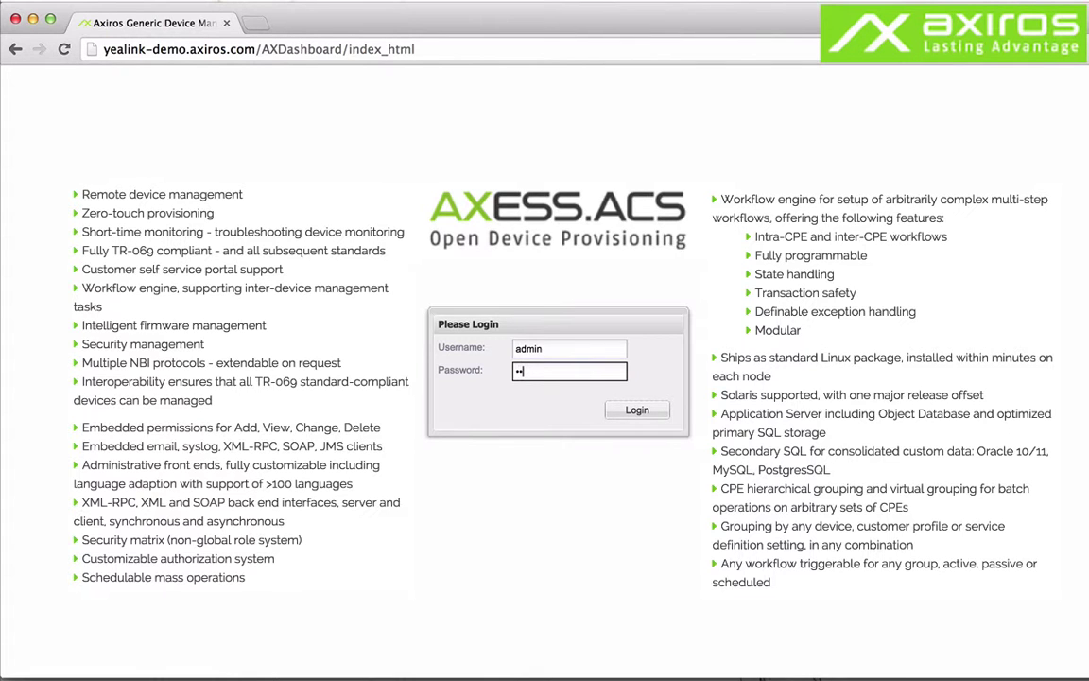
left_click(655, 415)
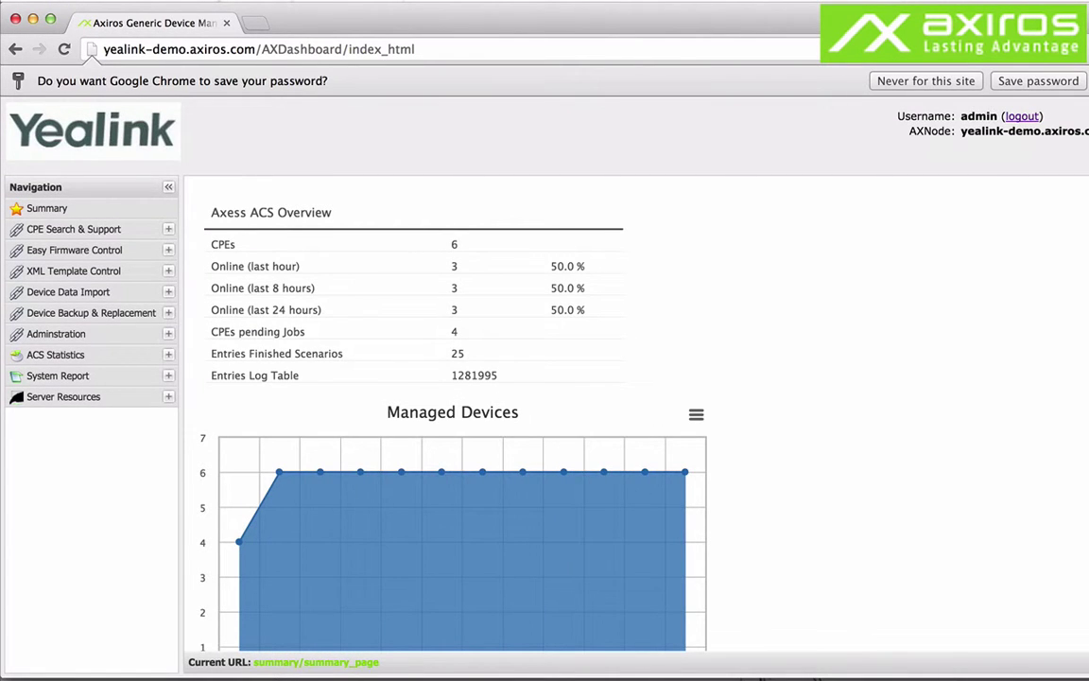
Close Chrome's save-password prompt and look through the dashboard charts, ending back at the overview table.
left_click(1038, 81)
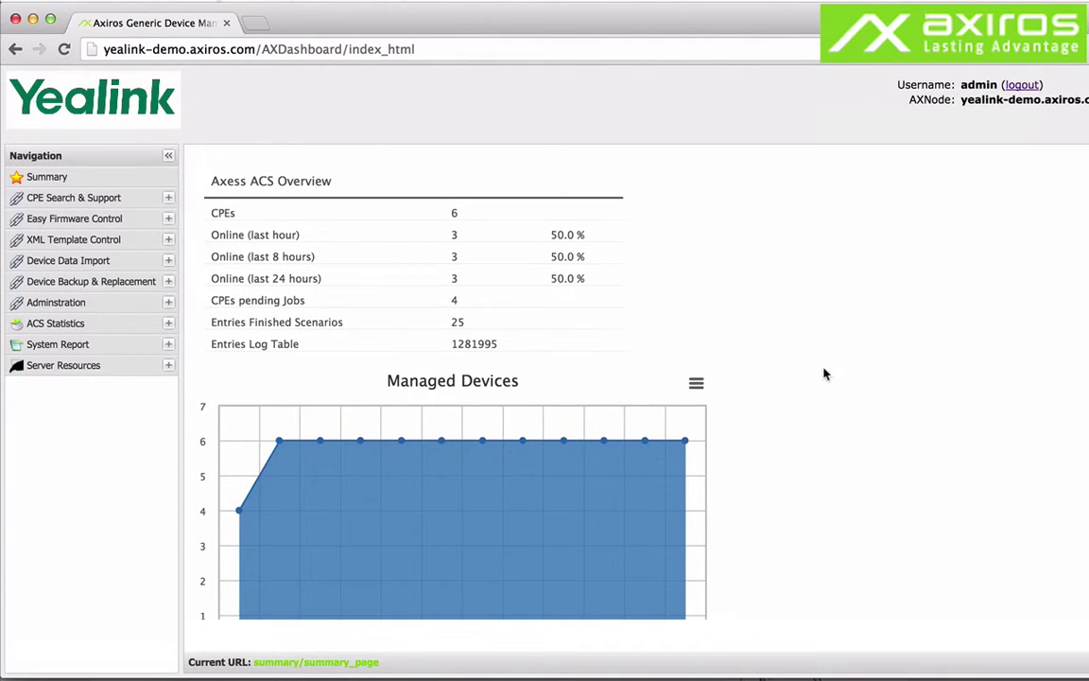
scroll(824, 375, "down", 4)
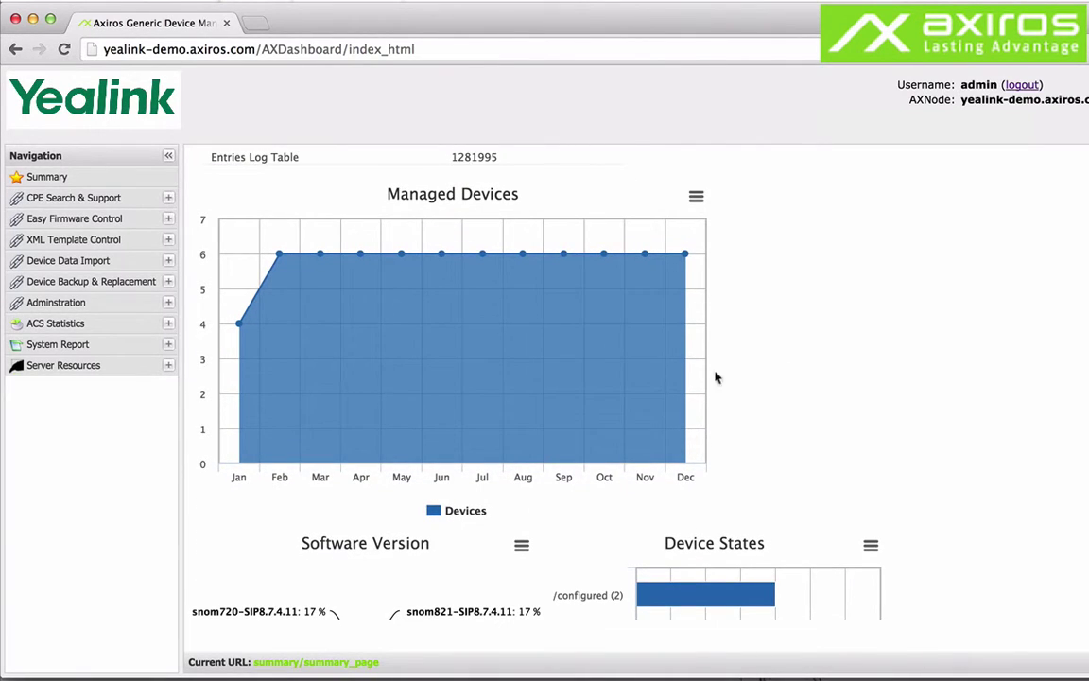
scroll(785, 428, "down", 5)
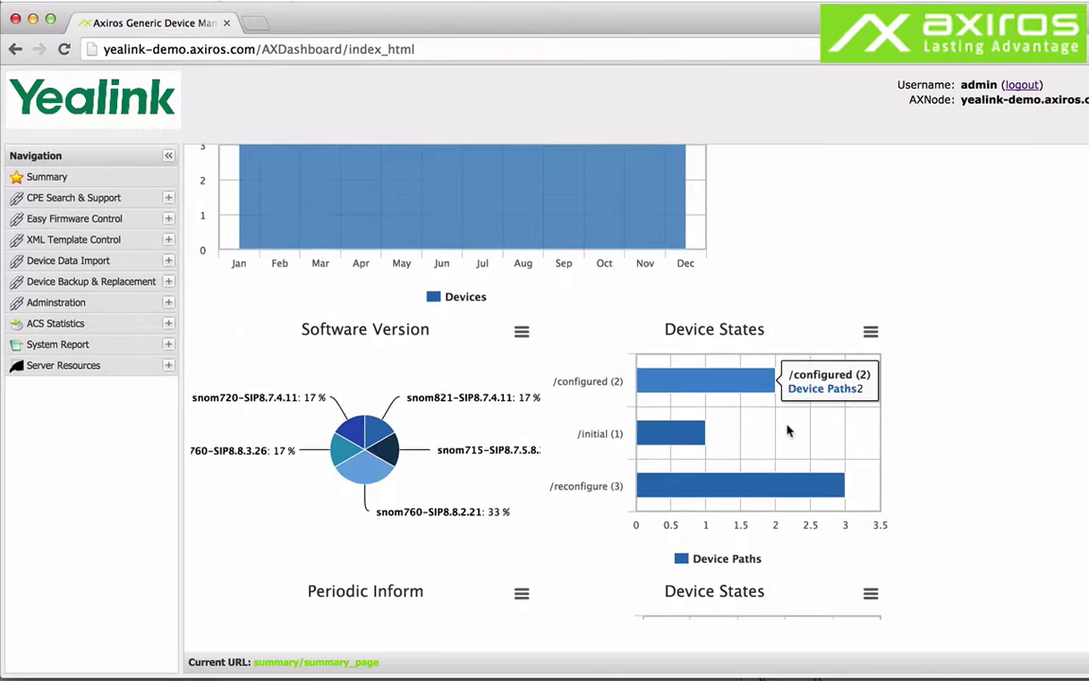
scroll(789, 430, "down", 2)
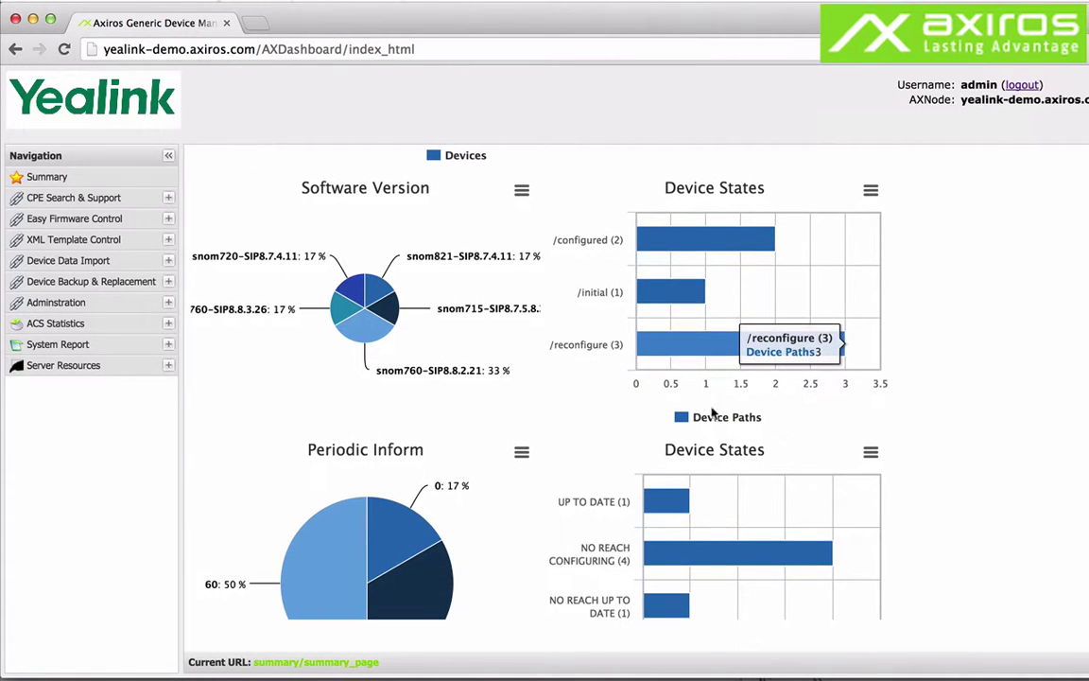
scroll(569, 467, "down", 5)
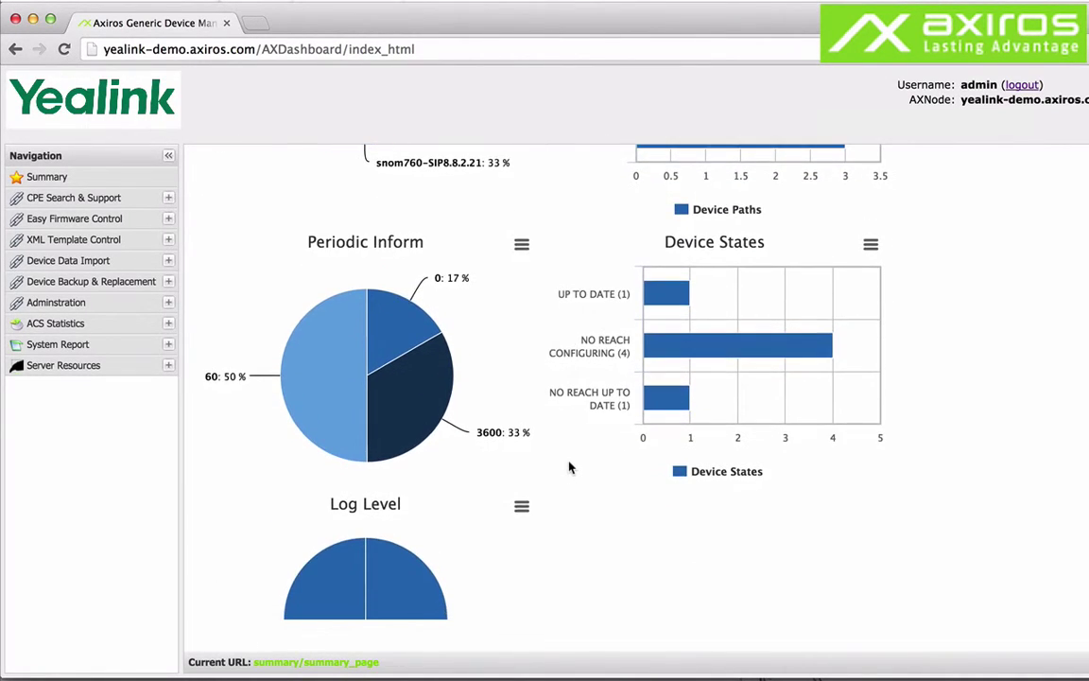
scroll(569, 467, "down", 1)
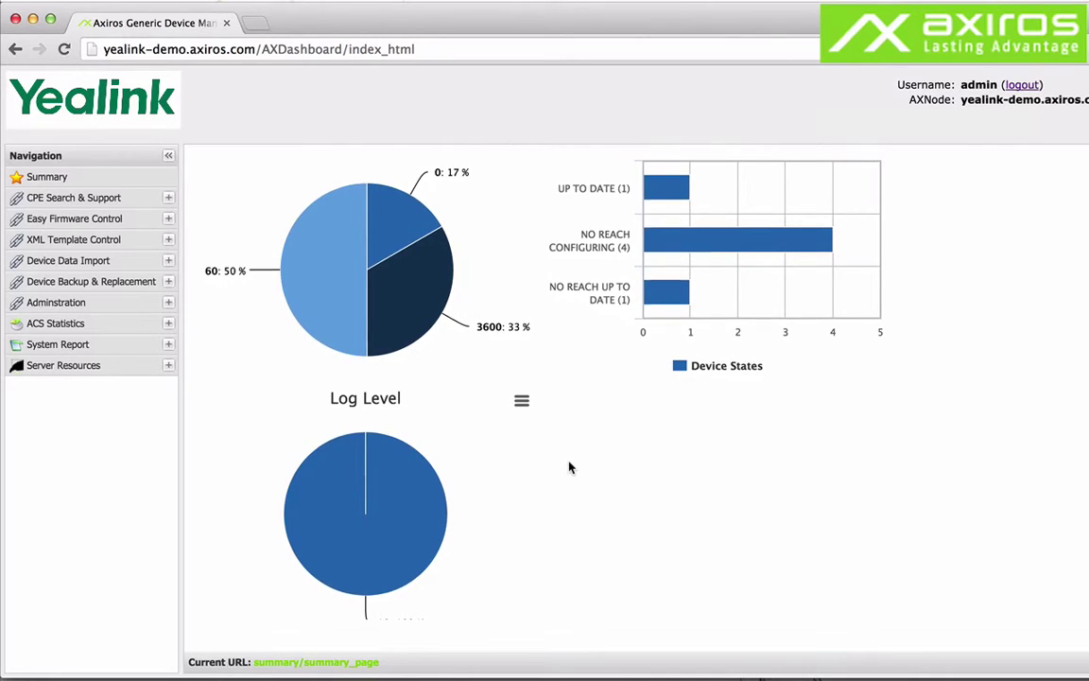
scroll(570, 467, "up", 3)
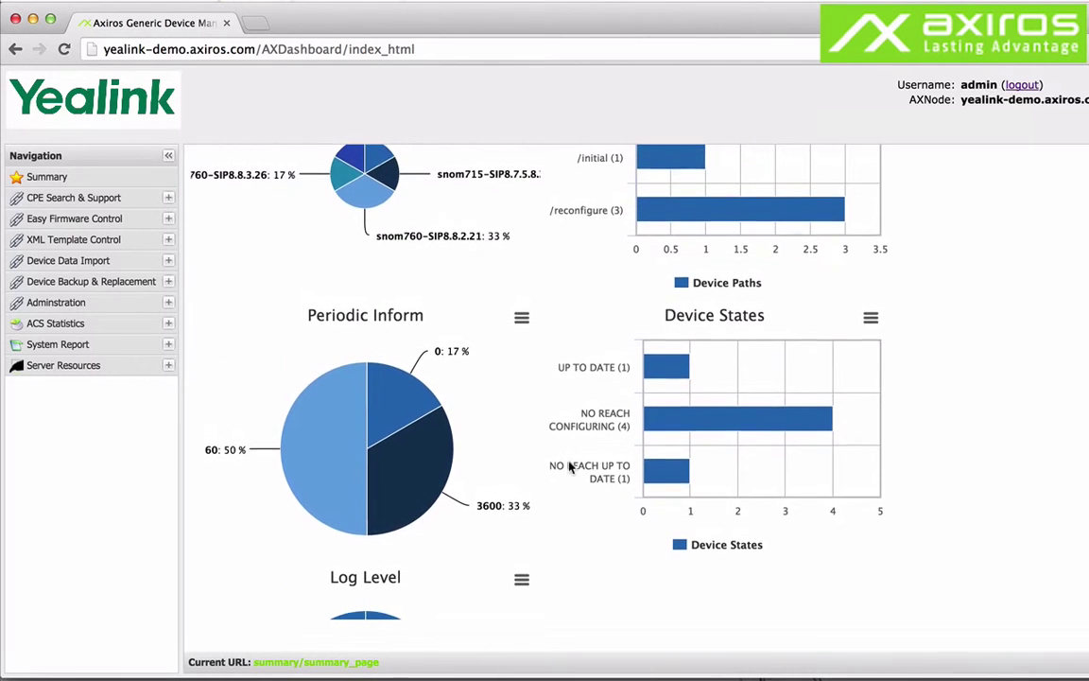
mouse_move(339, 444)
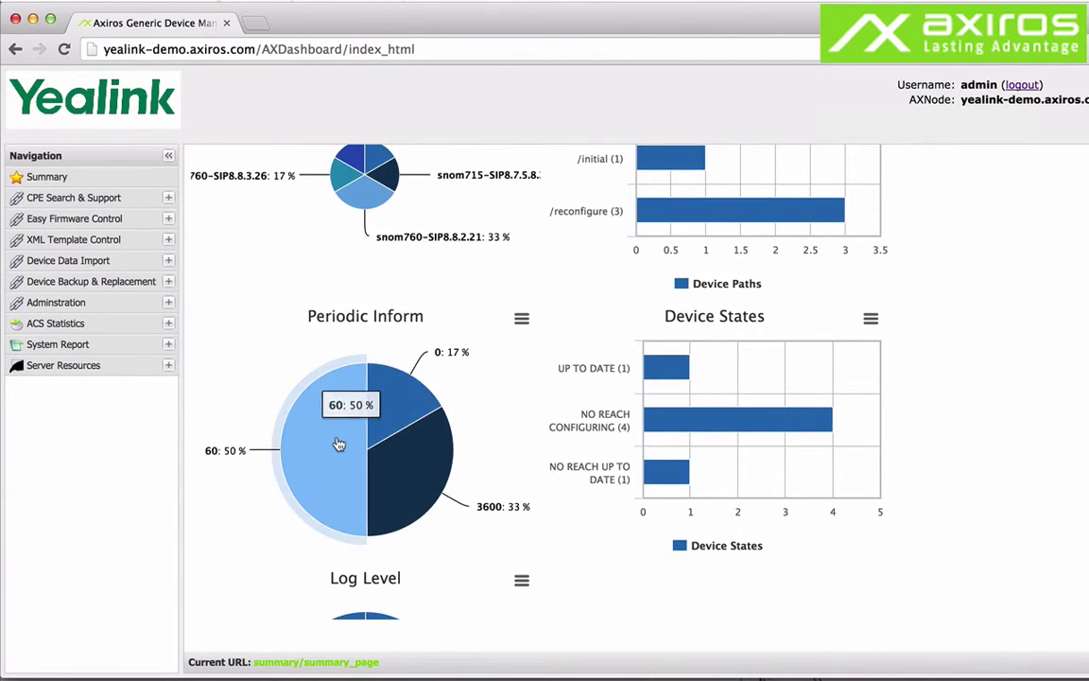
scroll(257, 333, "up", 3)
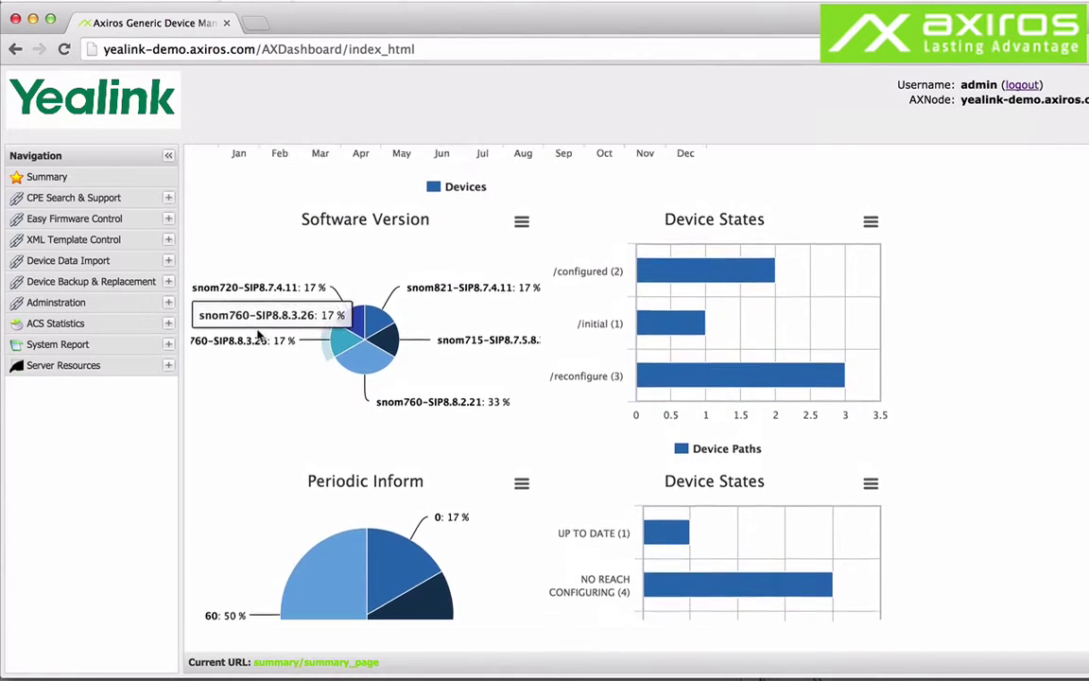
scroll(258, 333, "up", 3)
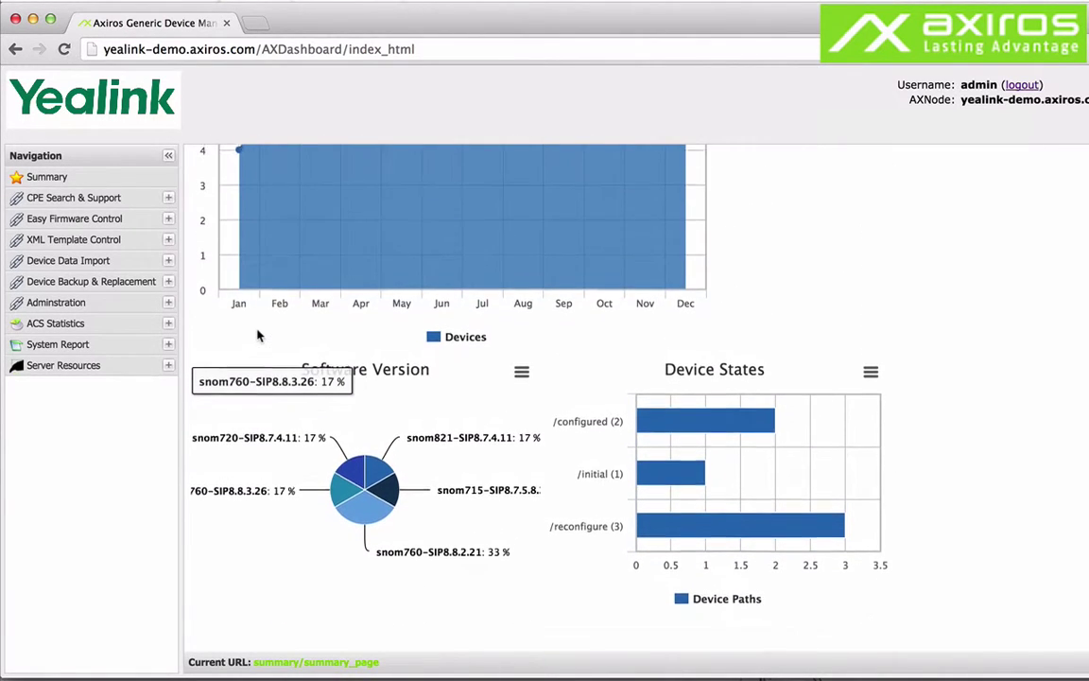
scroll(257, 335, "up", 4)
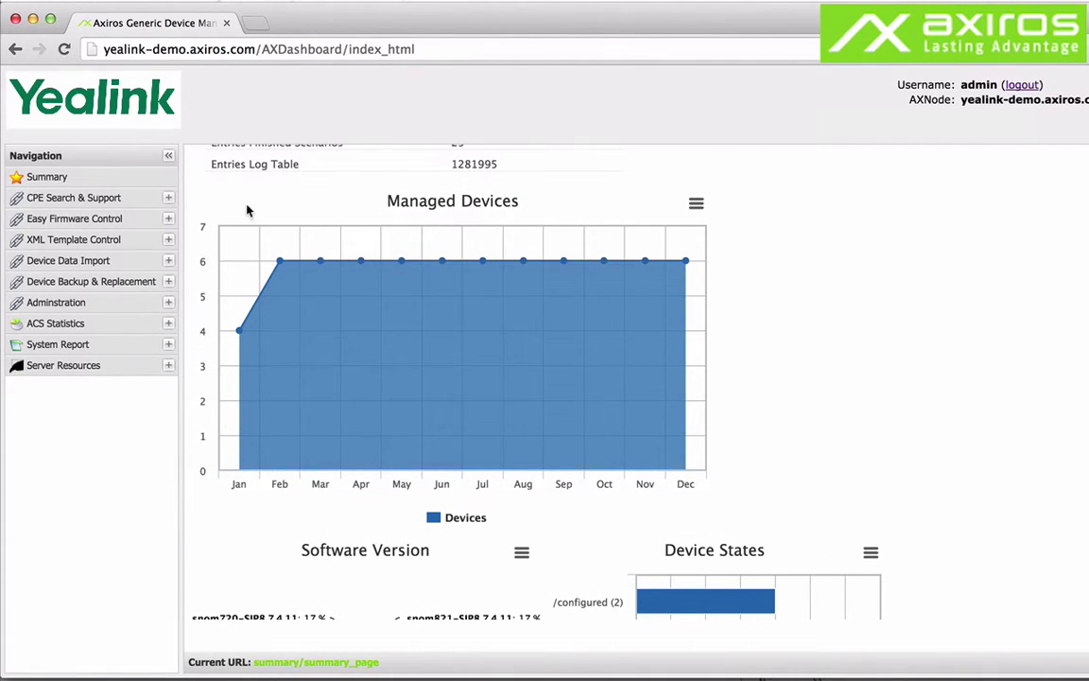
scroll(247, 210, "up", 4)
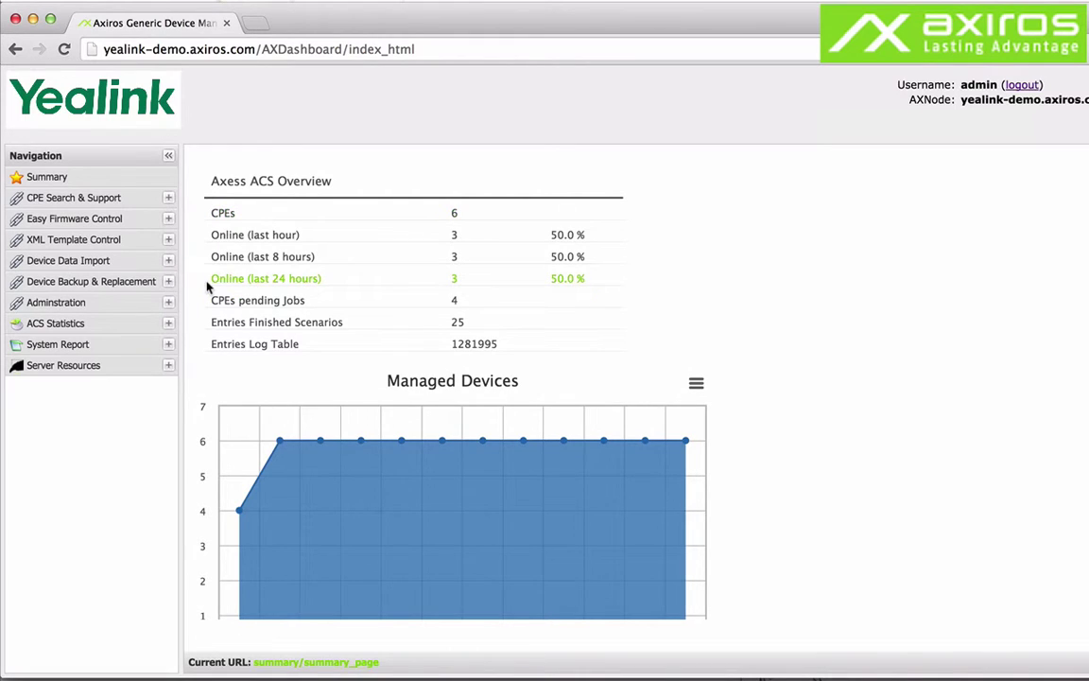
Expand CPE Search & Support and open Search CPEs to list all 6 devices.
left_click(141, 198)
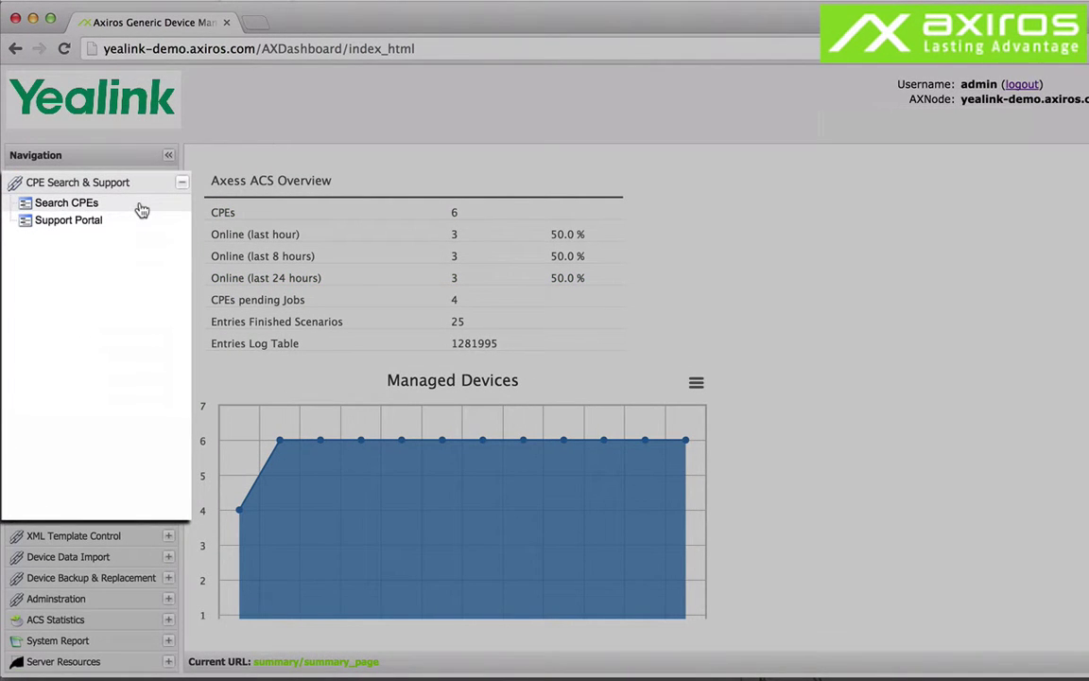
left_click(140, 208)
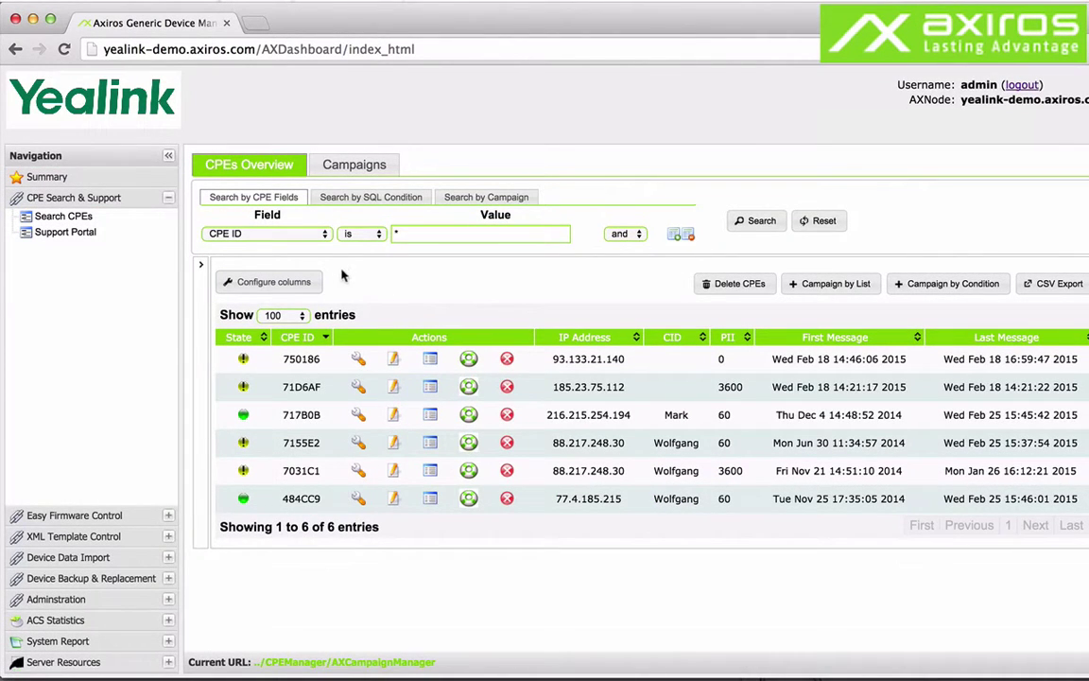
Show the saved filters, expand By Date and By FW, and try the Need upgrade filter.
left_click(201, 266)
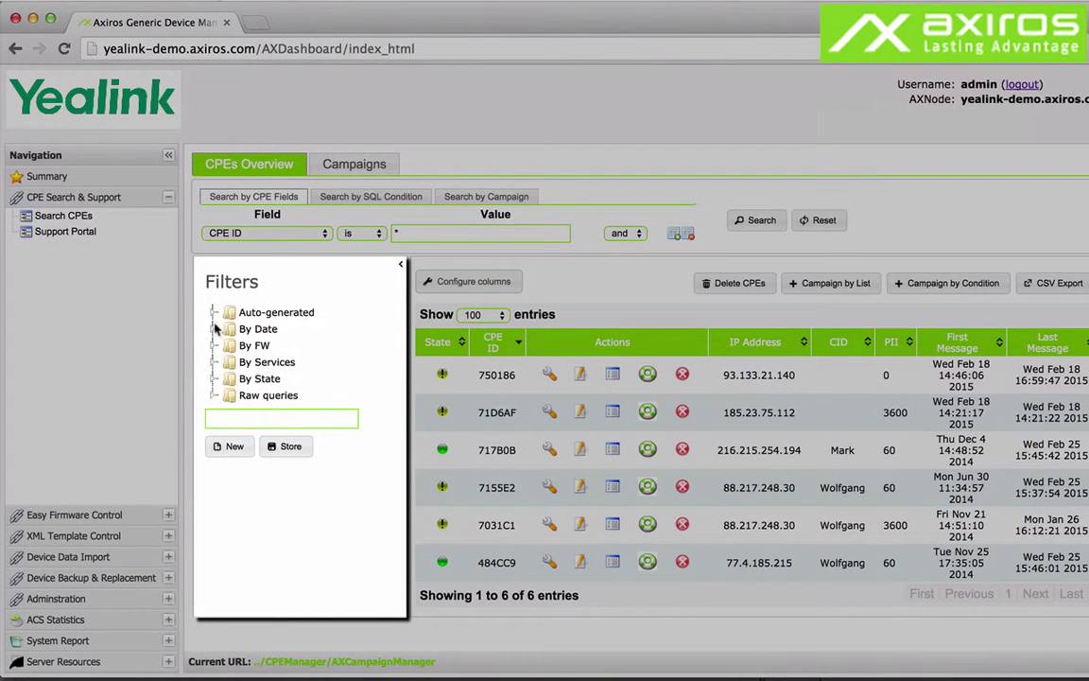
left_click(212, 312)
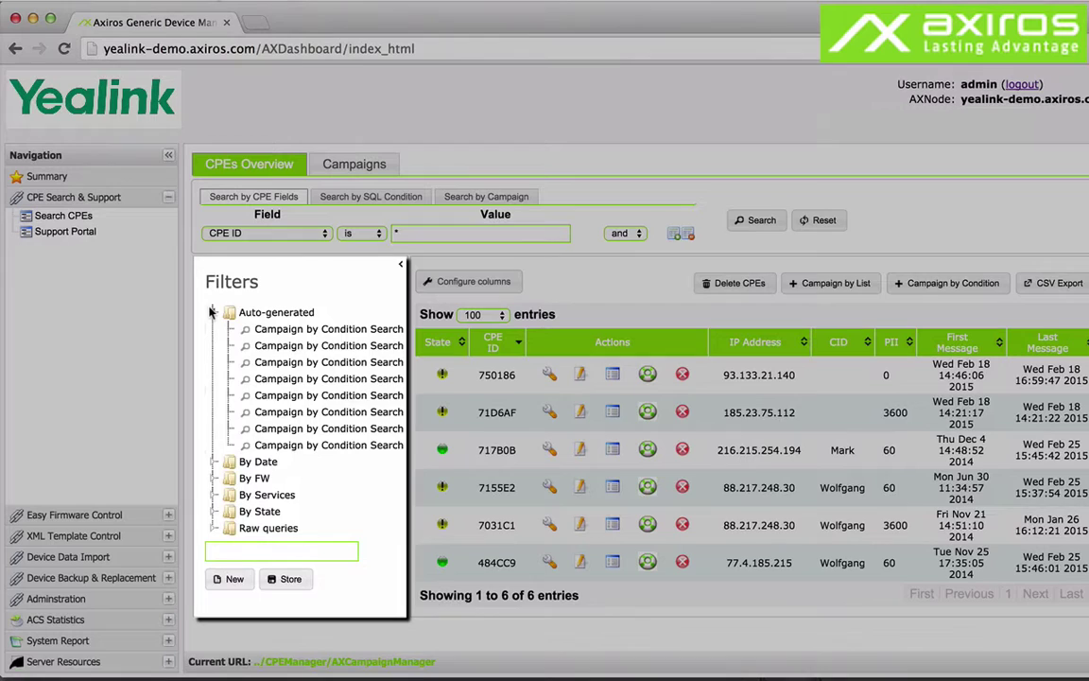
left_click(212, 312)
left_click(213, 329)
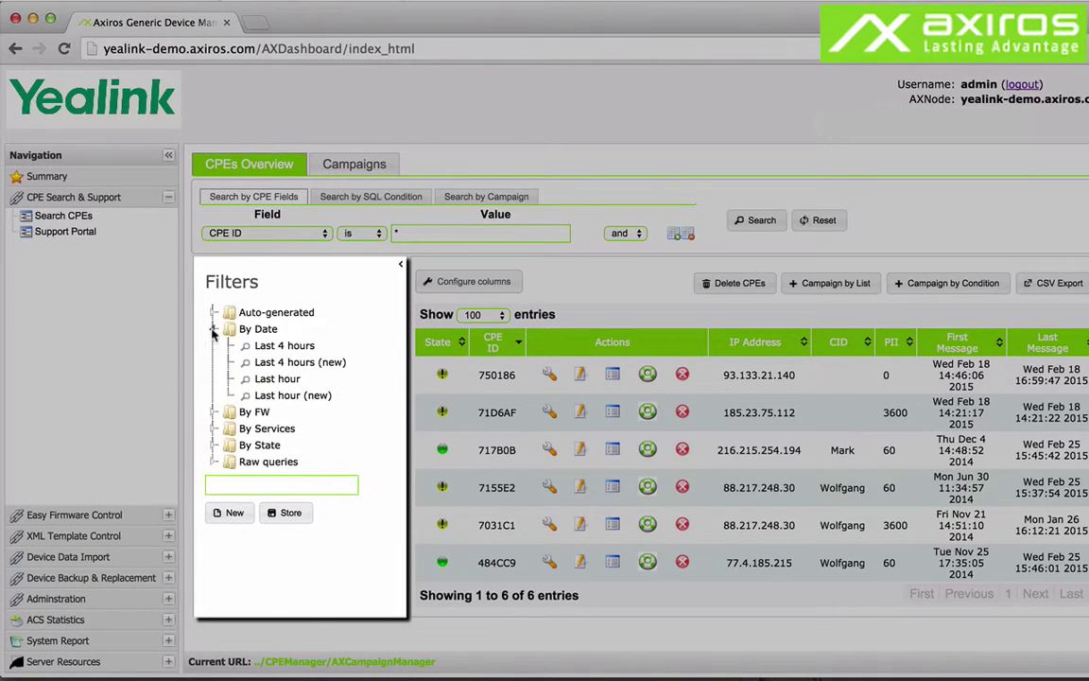
left_click(212, 412)
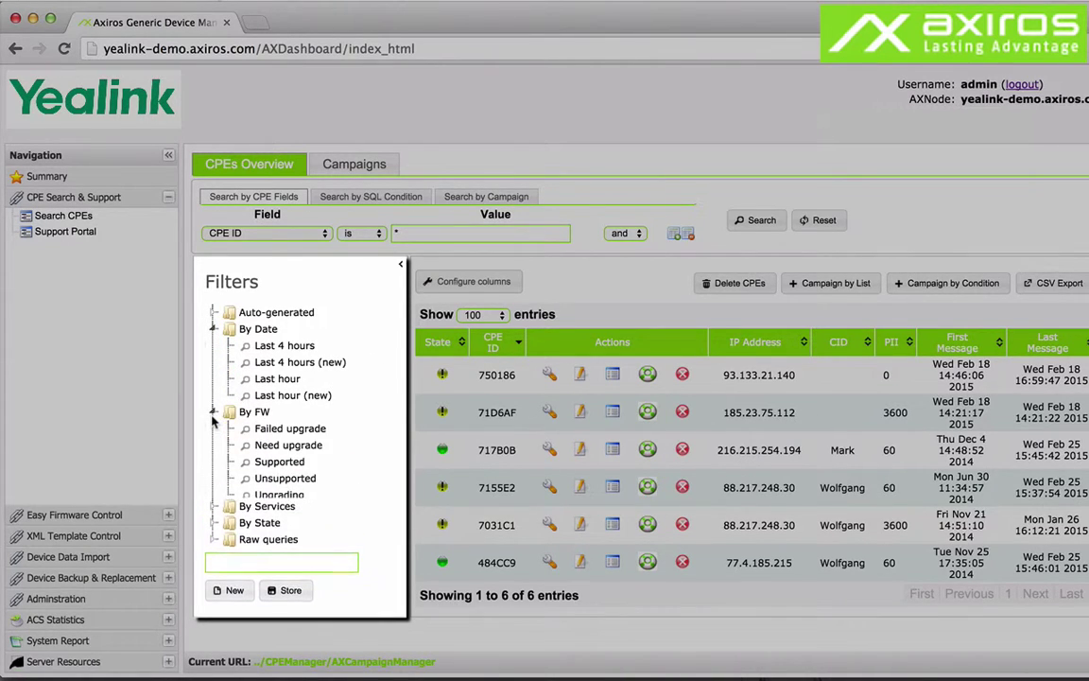
left_click(271, 449)
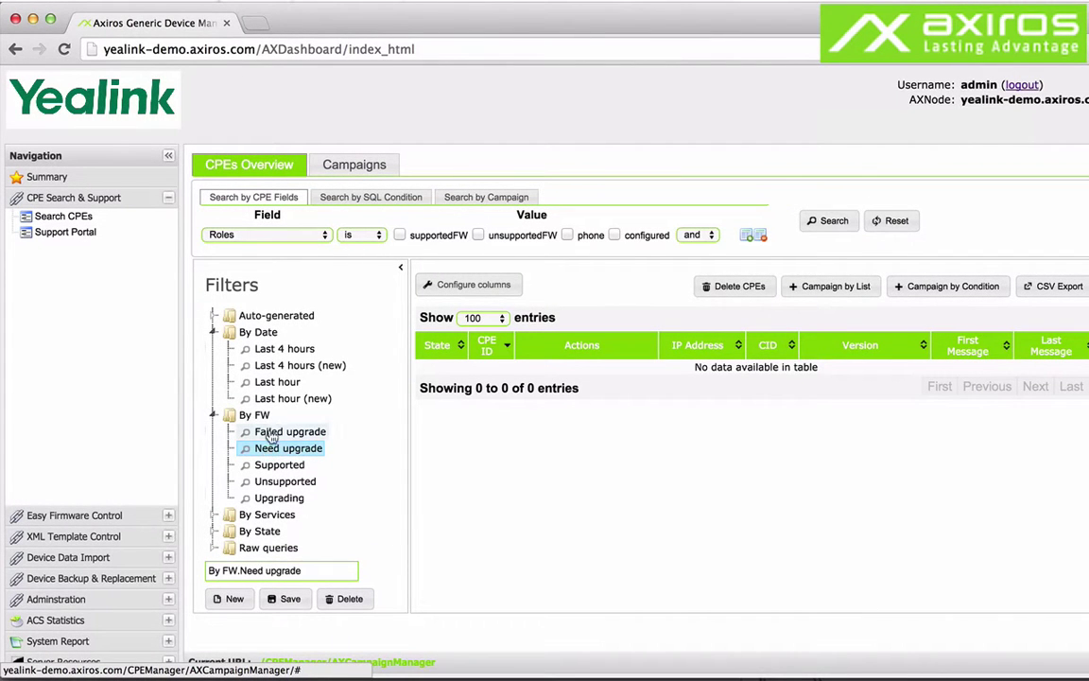
Apply the Last 4 hours date filter, leaving 3 CPEs, and hide the filters panel.
left_click(748, 235)
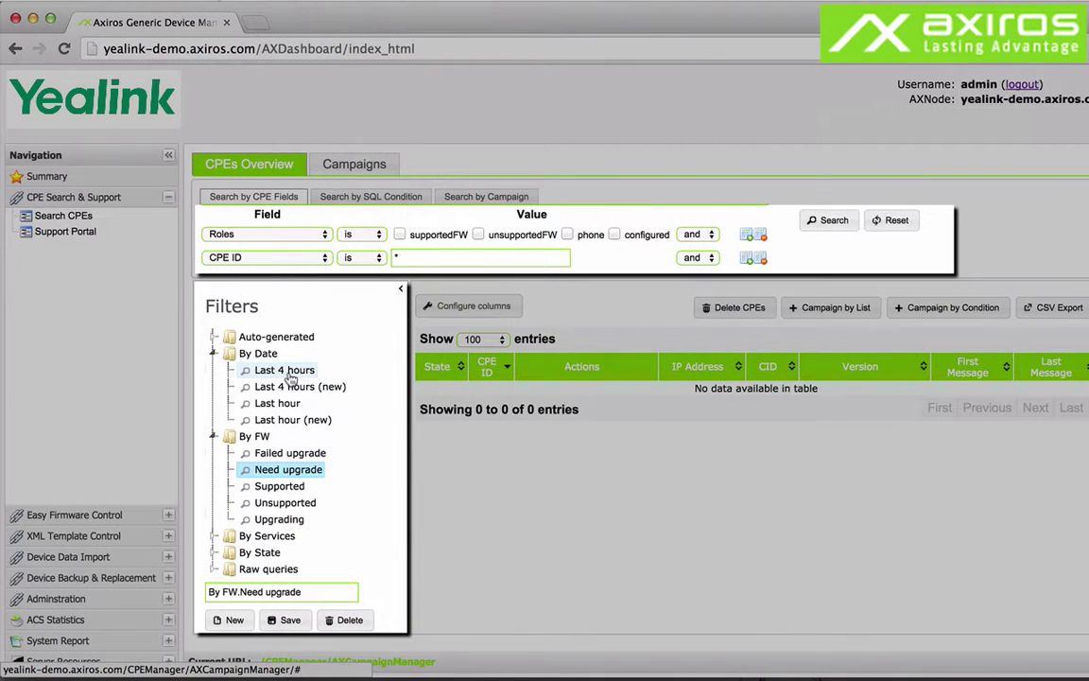
left_click(289, 373)
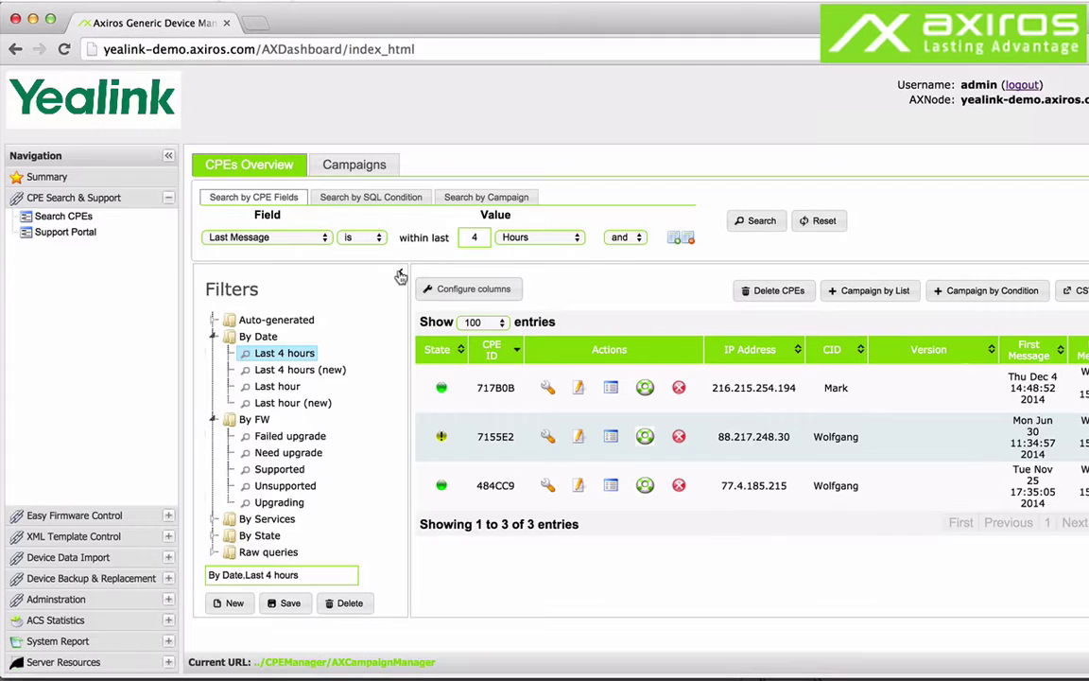
left_click(402, 276)
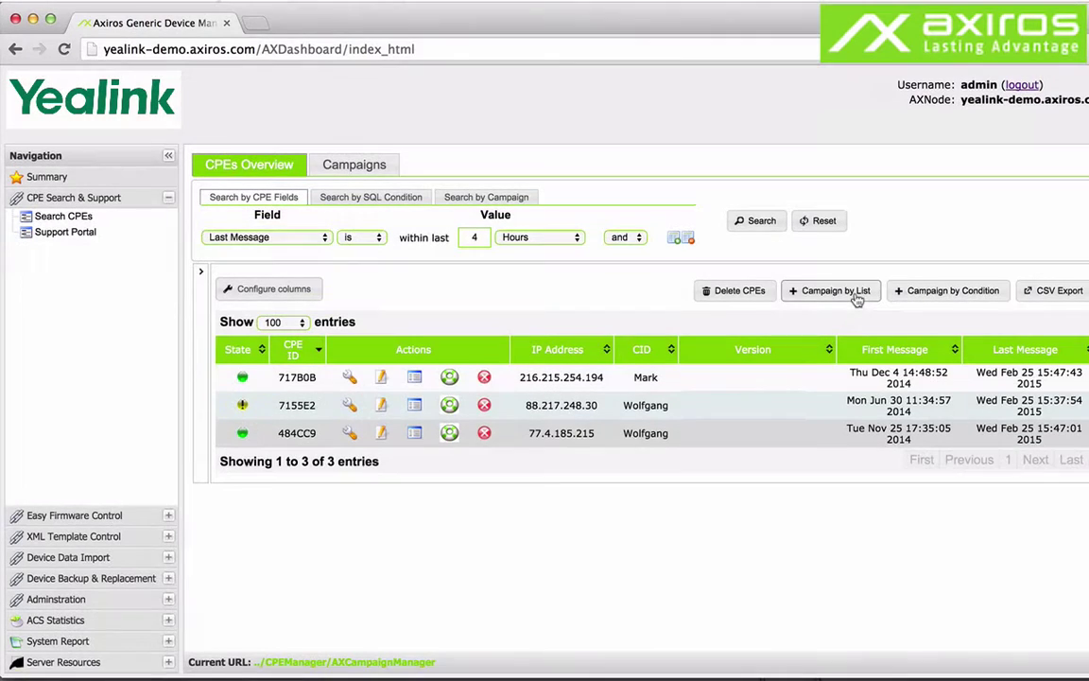
Start a new campaign from the current device selection using Campaign by List.
left_click(855, 296)
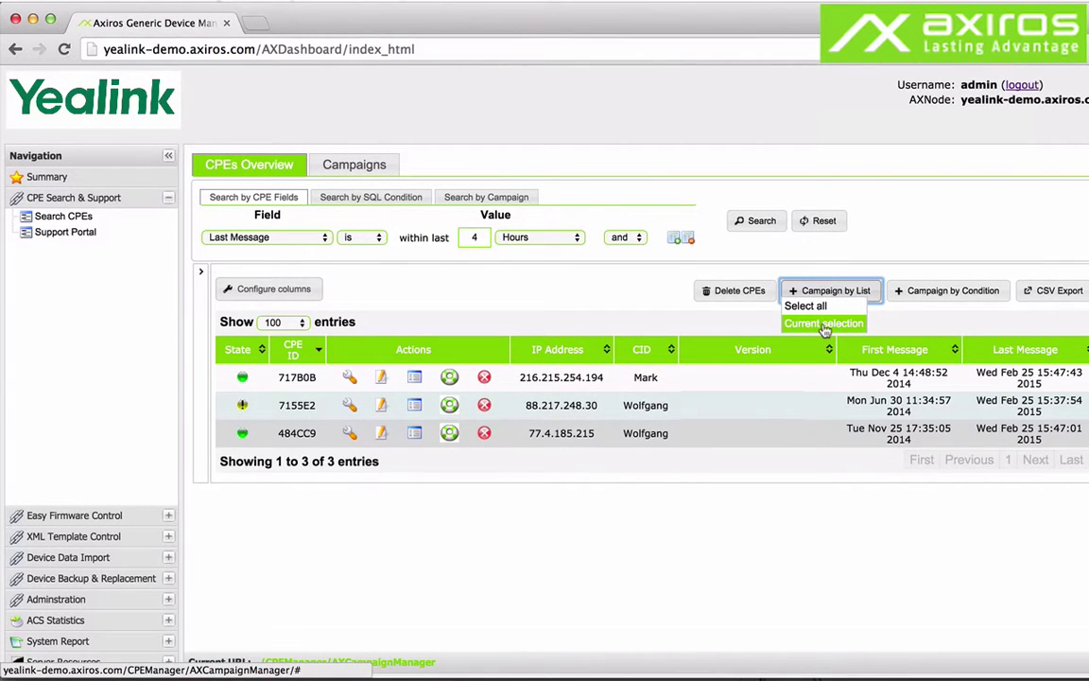
left_click(824, 325)
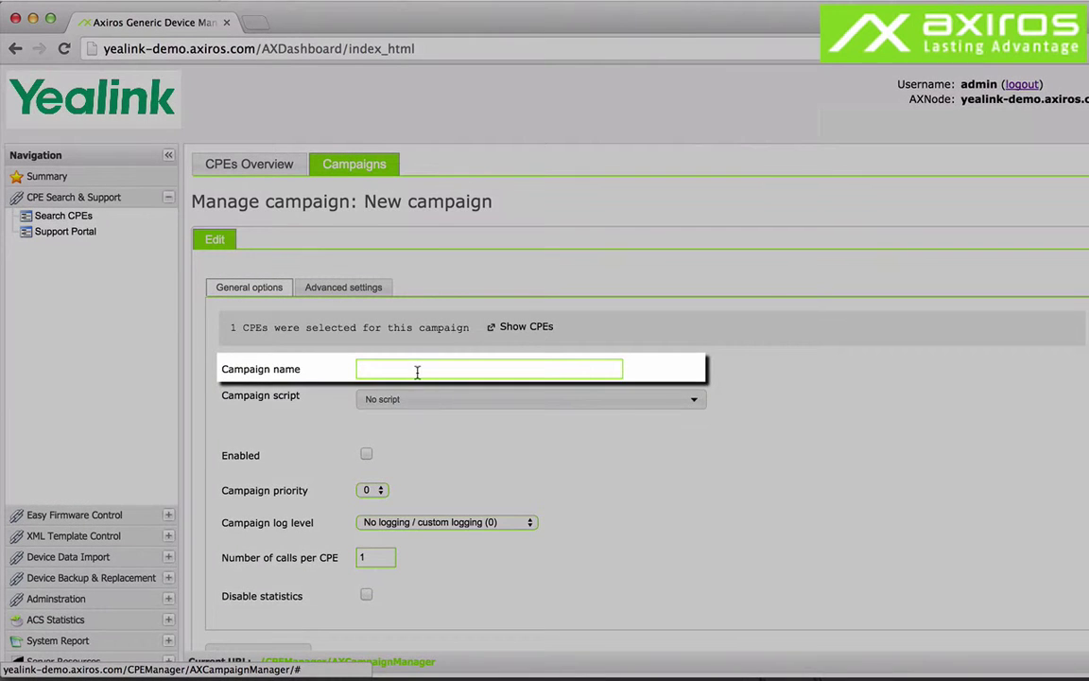
Name the campaign reboot2 and assign it the Reboot campaign script.
left_click(417, 372)
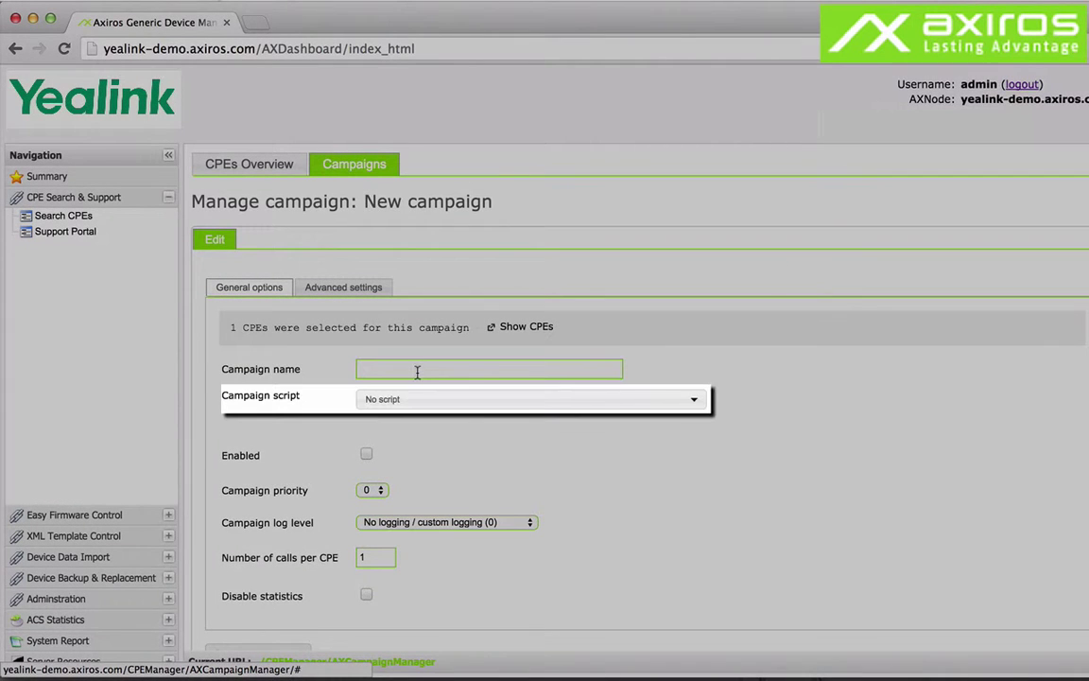
type("reboot2")
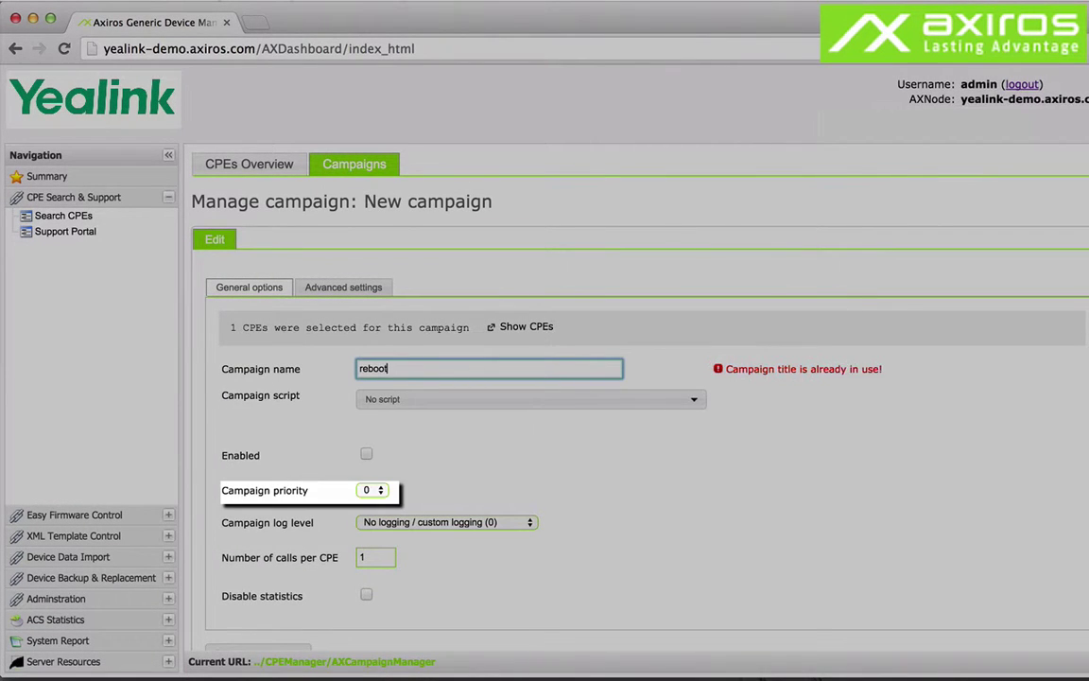
left_click(419, 400)
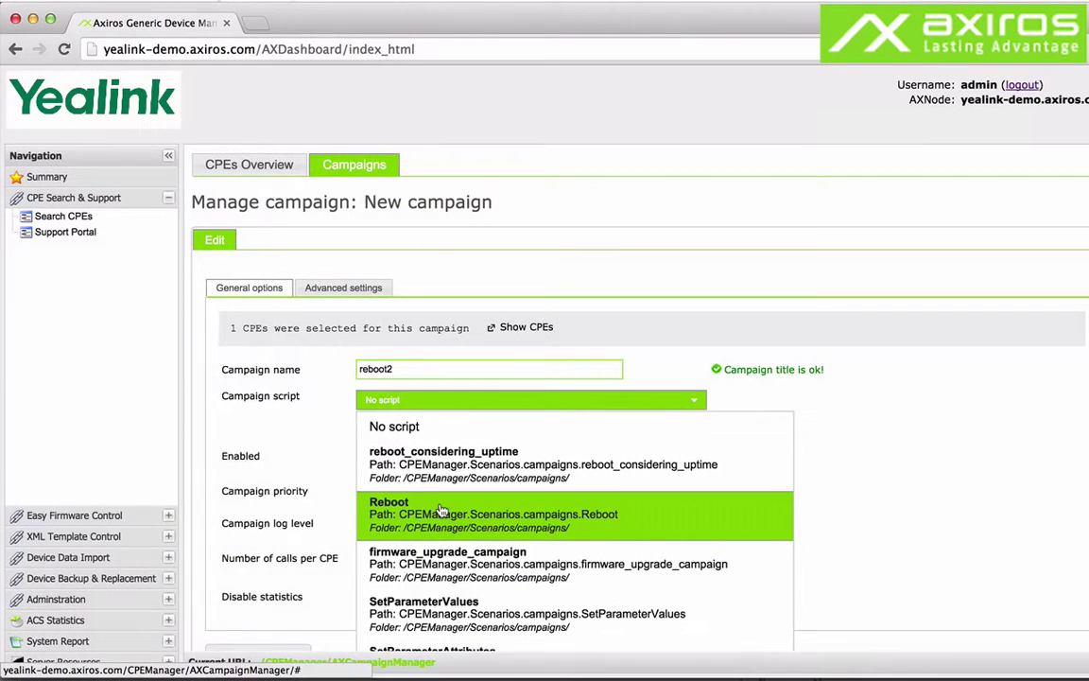
left_click(440, 511)
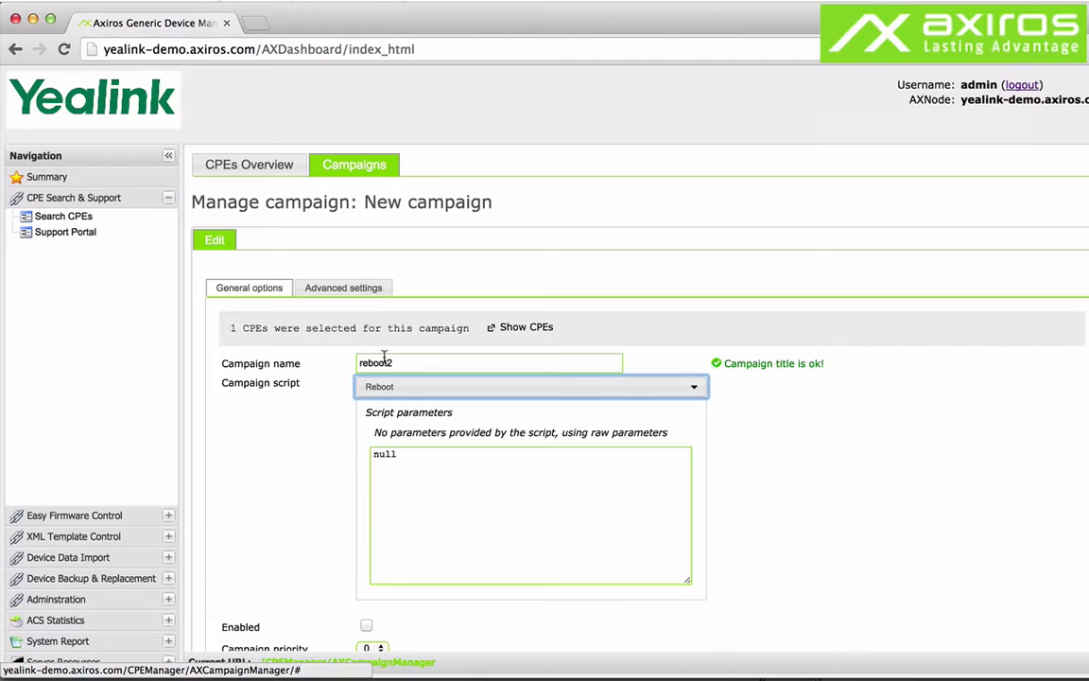
scroll(328, 427, "down", 3)
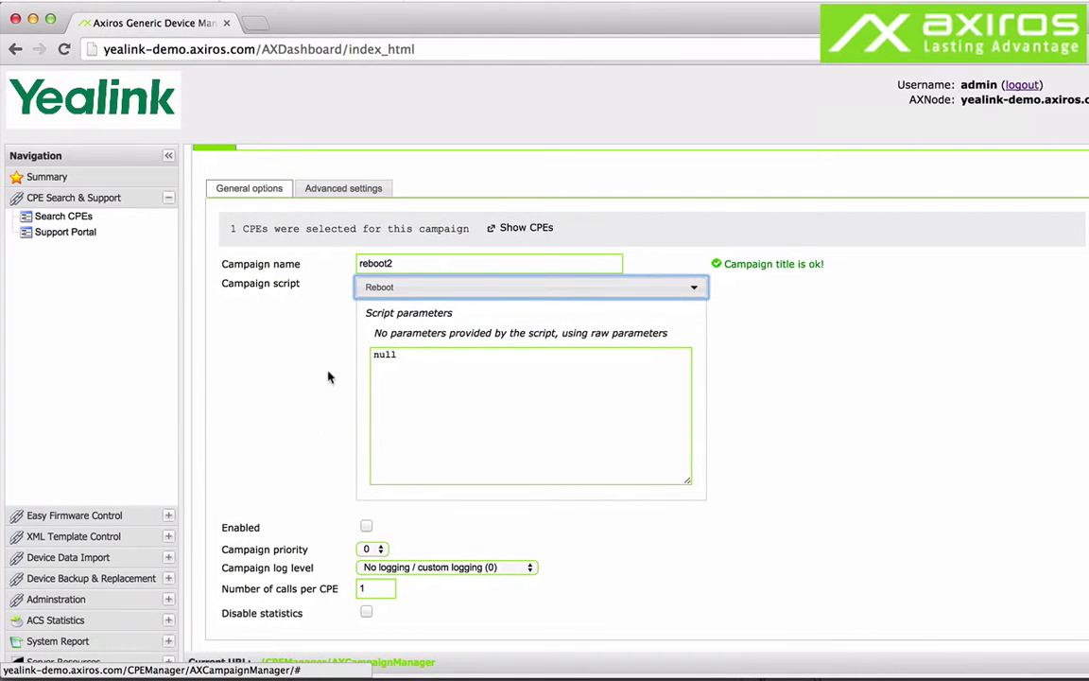
left_click(344, 188)
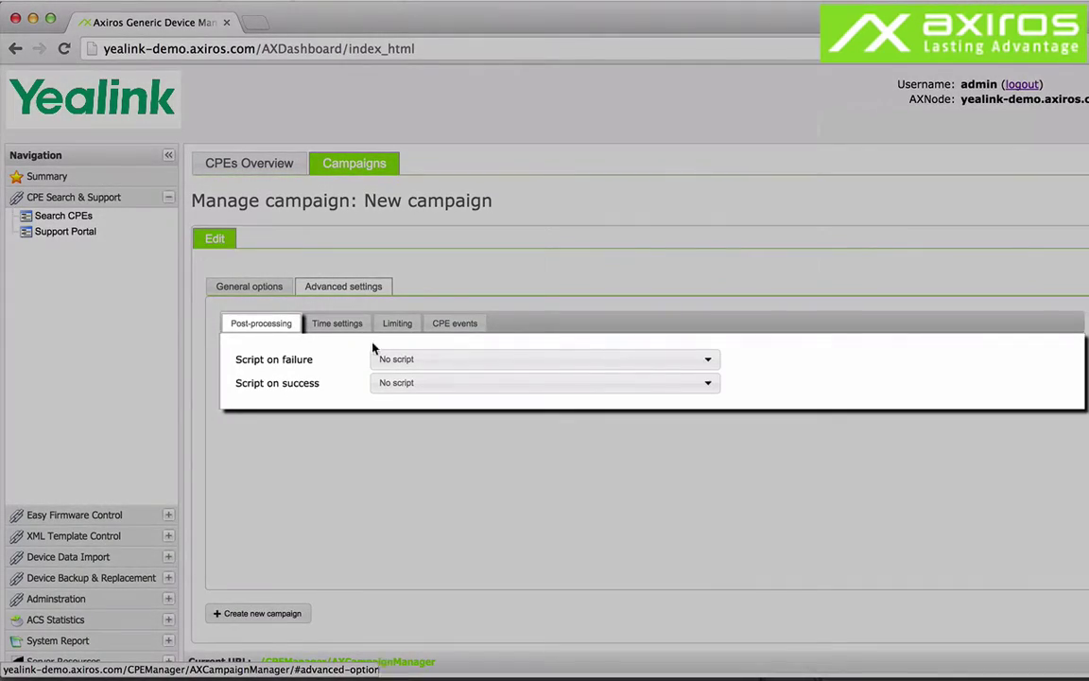
Review Post-processing, Time settings, CPE events and Limiting options, then return to the 8-campaign list.
left_click(388, 360)
left_click(383, 320)
left_click(342, 324)
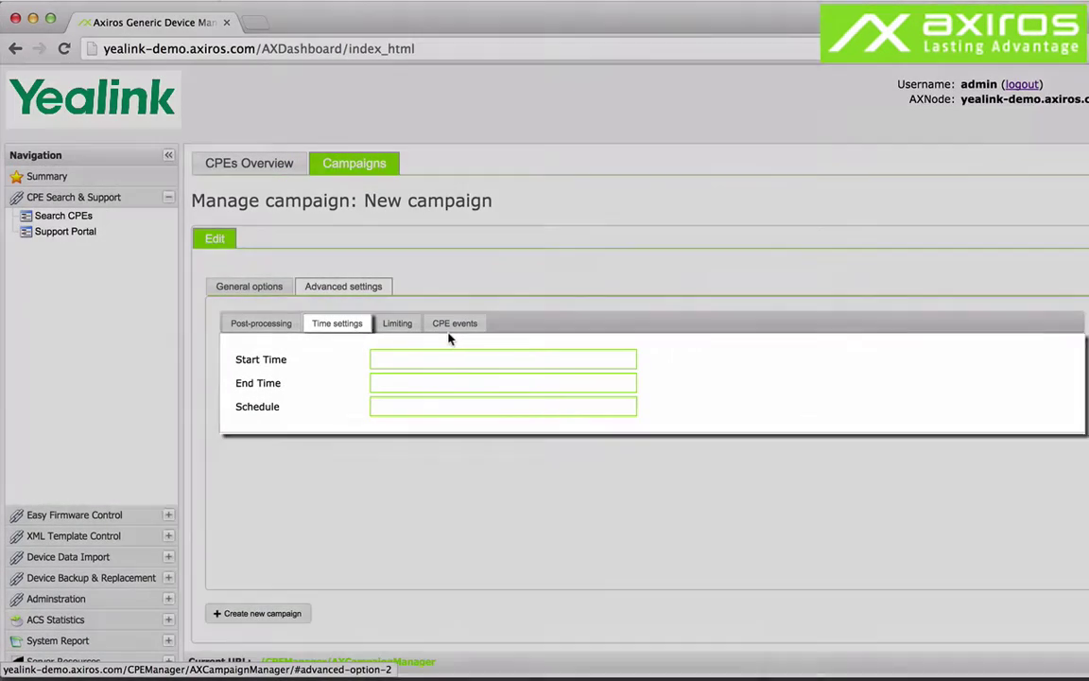
left_click(452, 338)
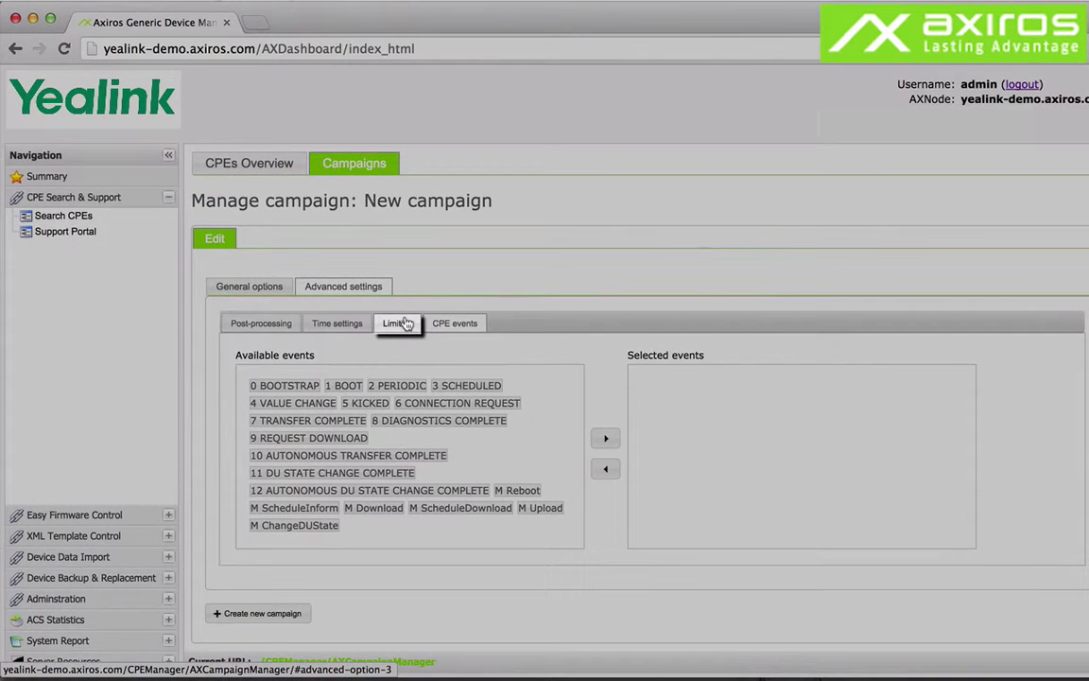
left_click(402, 324)
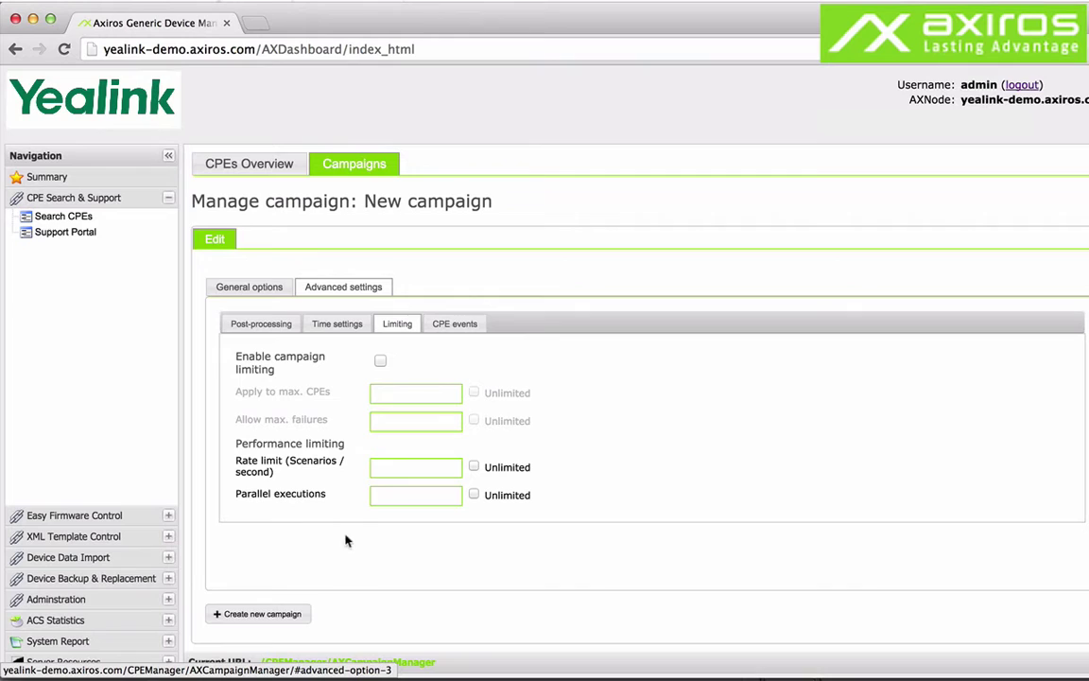
left_click(379, 175)
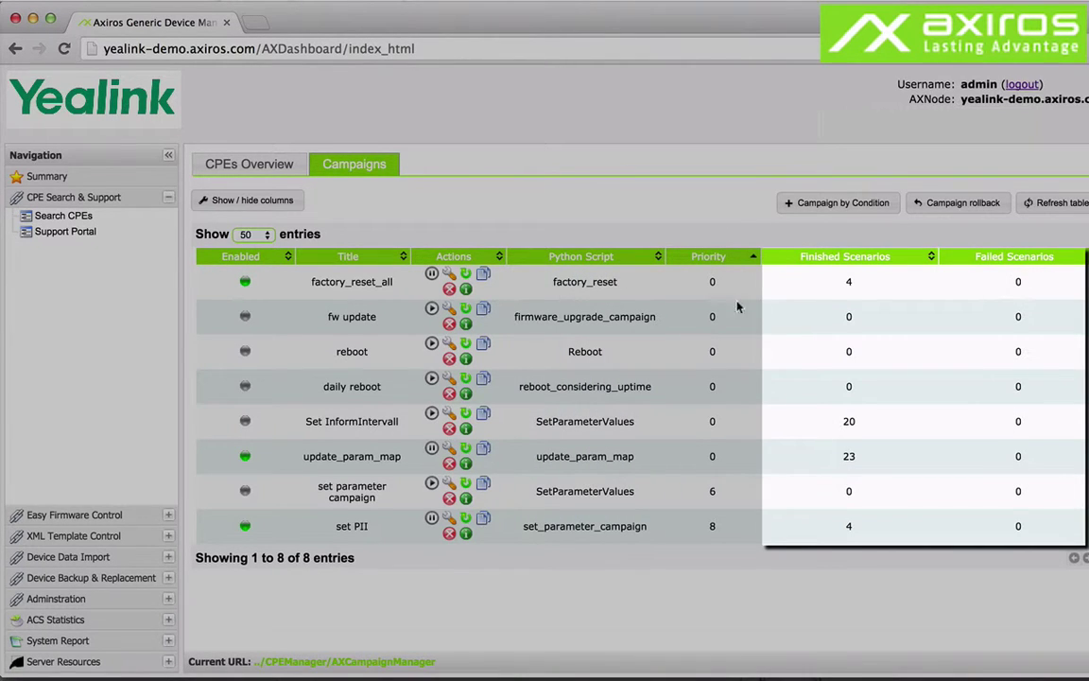
mouse_move(462, 287)
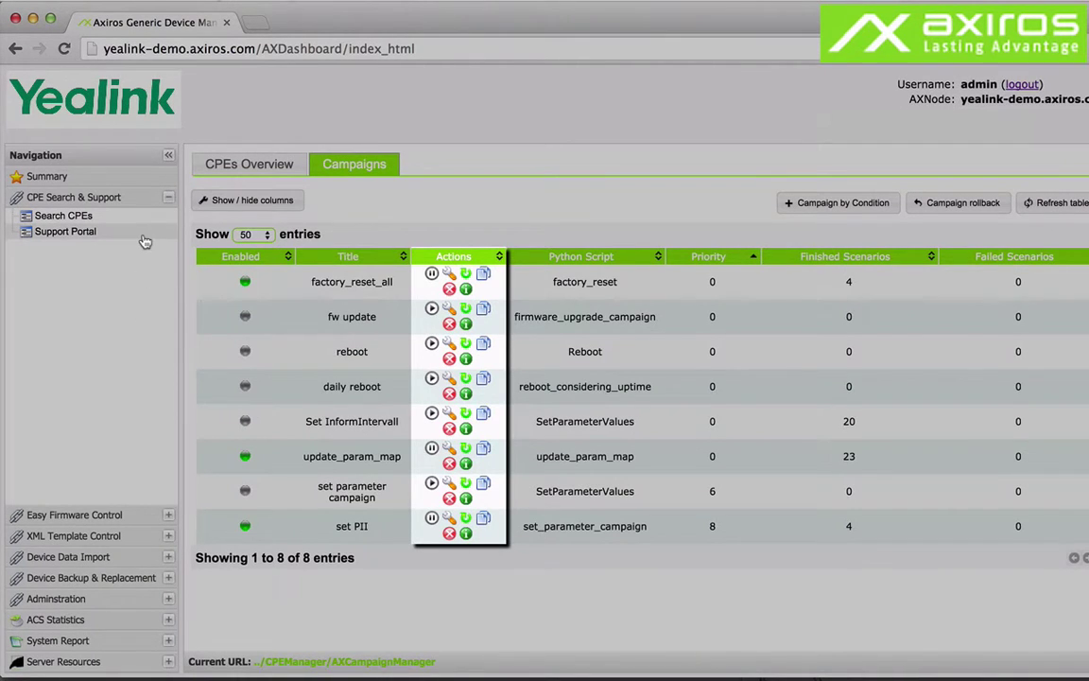
Run a blank Support Portal search for all six CPEs and open device 484CC9's details.
left_click(144, 243)
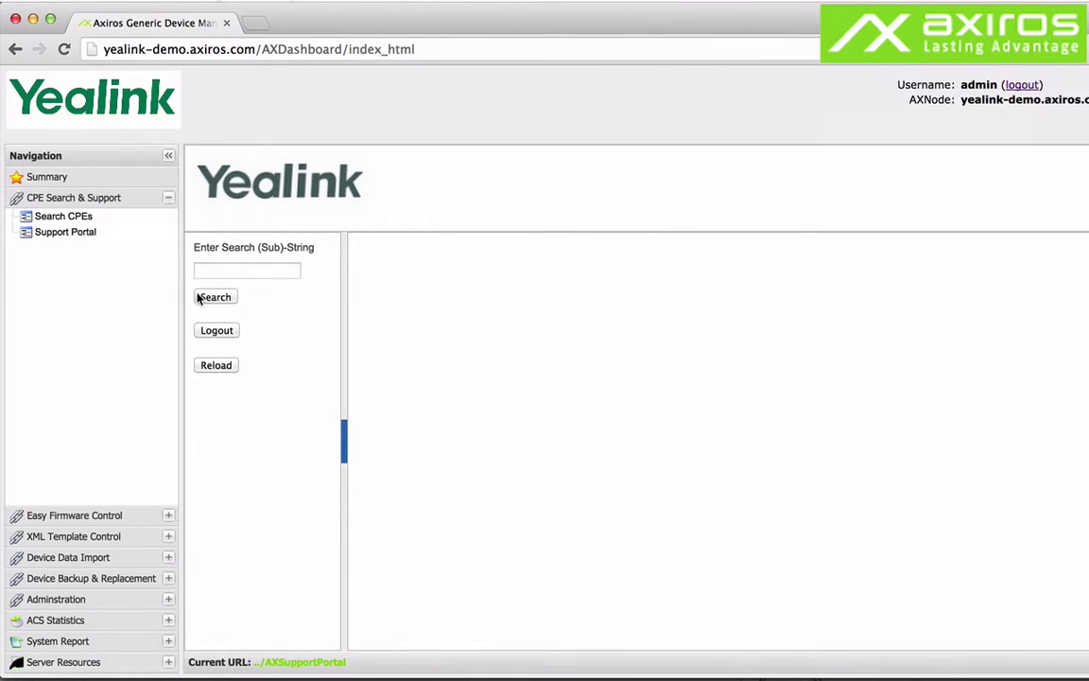
left_click(199, 297)
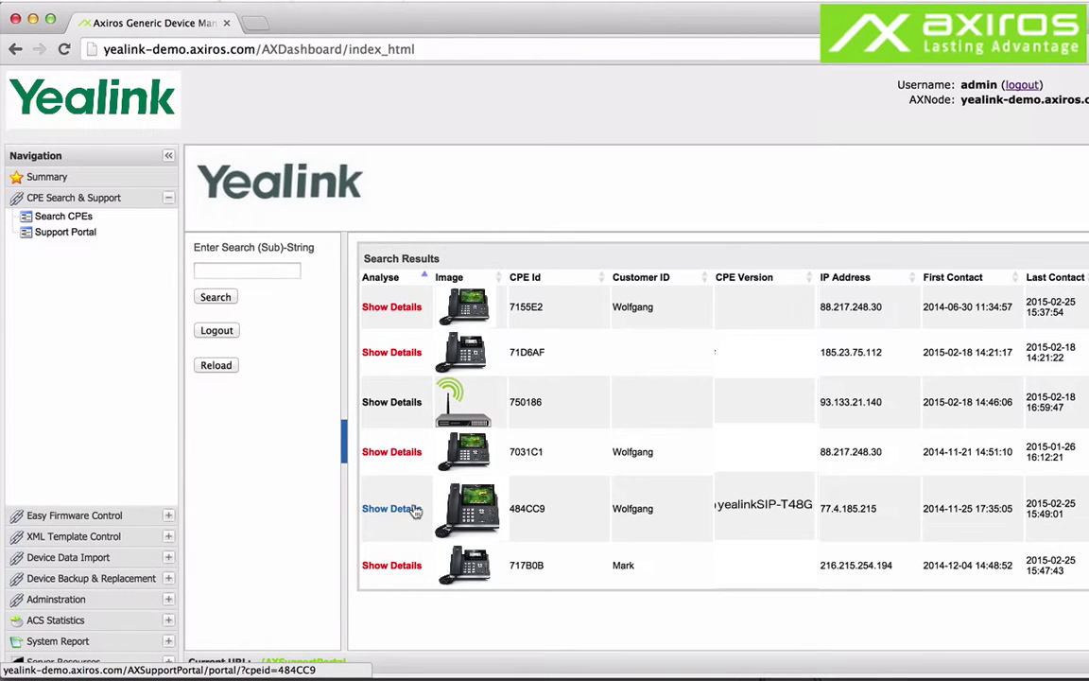
left_click(416, 511)
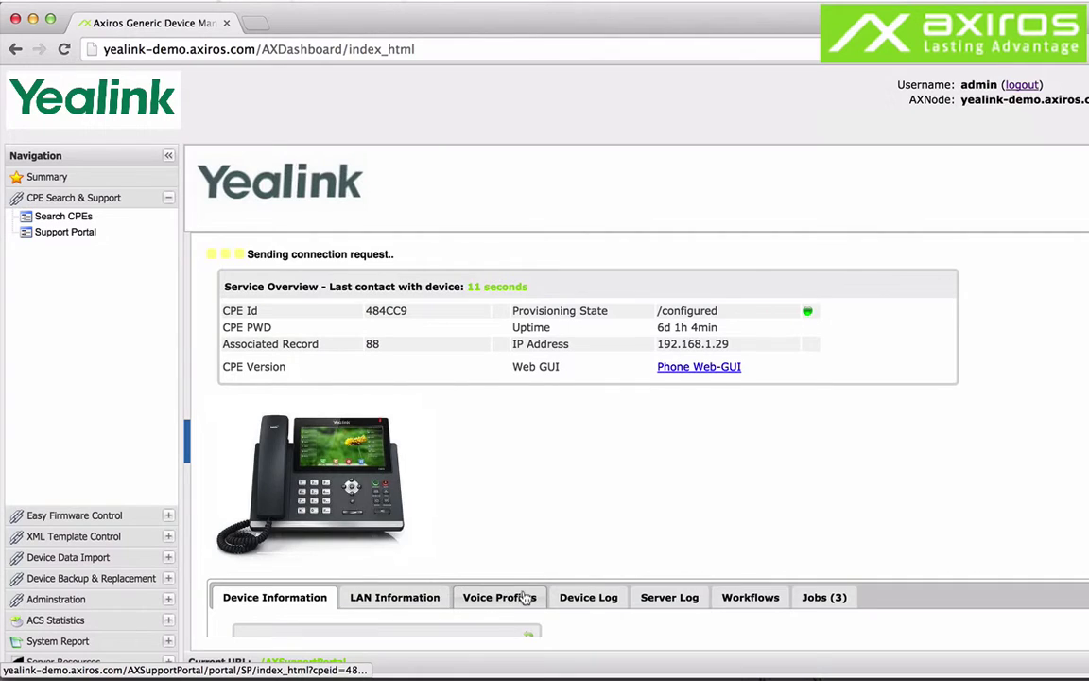
Switch device 484CC9's details to another tab, showing its Jobs (3) list.
left_click(586, 599)
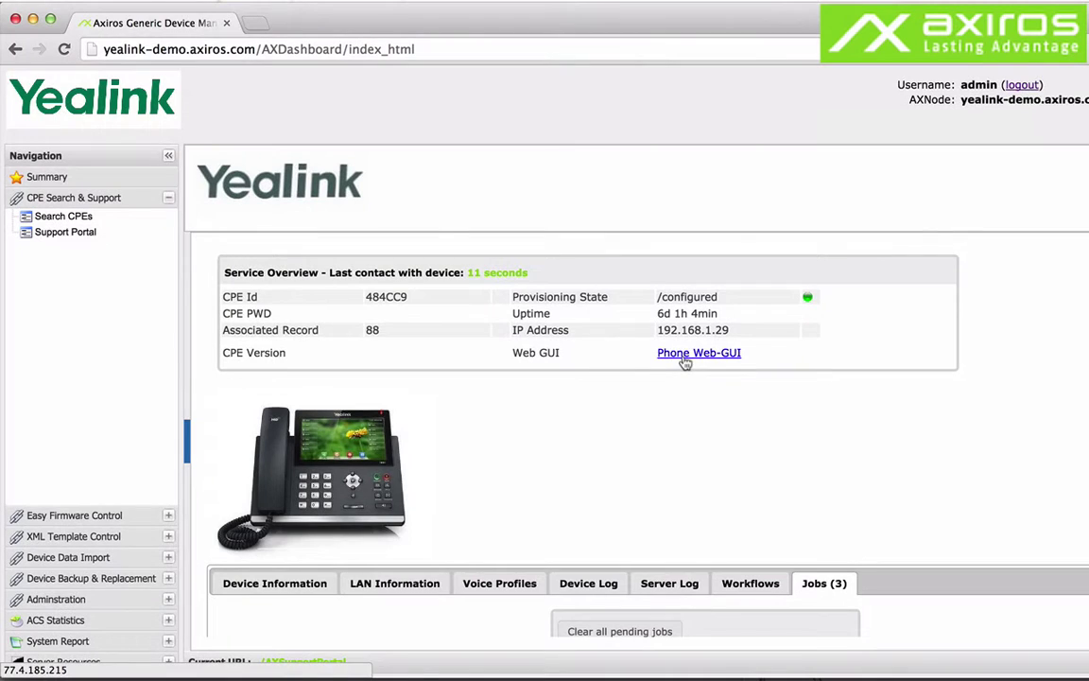
Open Firmware Settings under Easy Firmware Control, then the Firmware Images list.
left_click(168, 516)
left_click(76, 237)
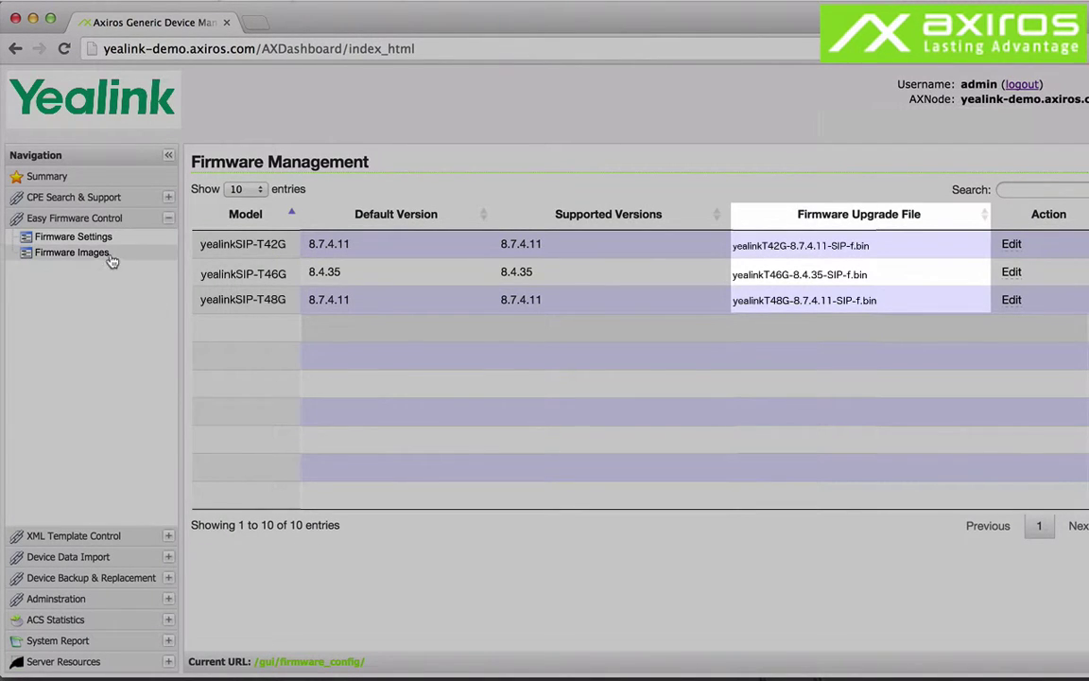
left_click(111, 258)
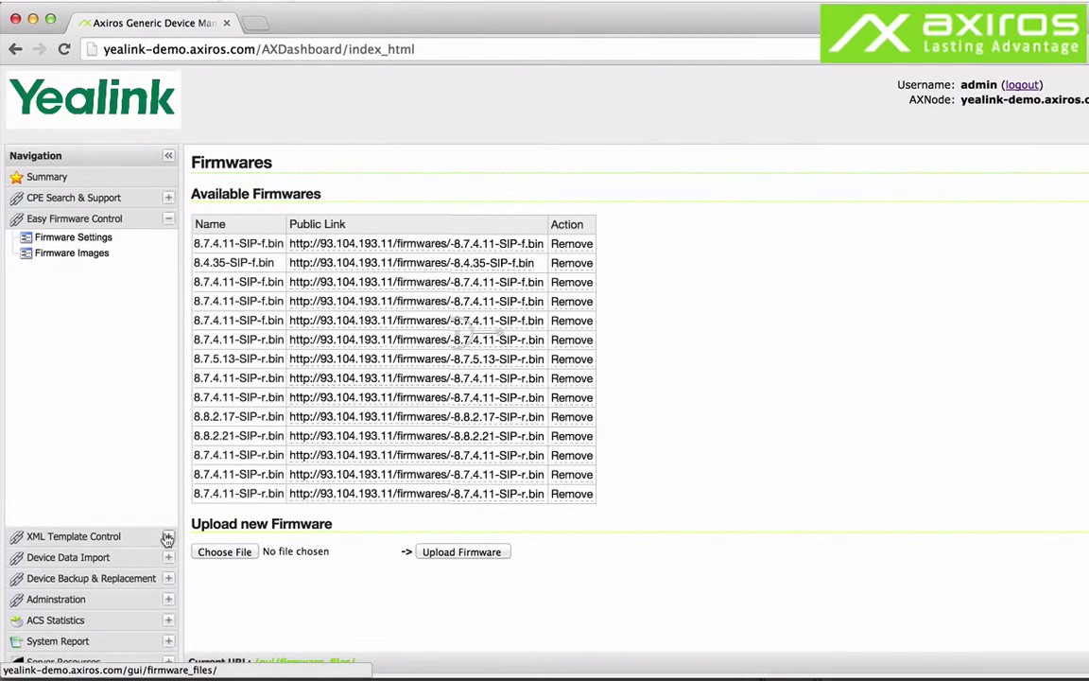
Open the Configuration Templates folder /AXDjangoTemplateEngine/templates under XML Template Control.
left_click(168, 537)
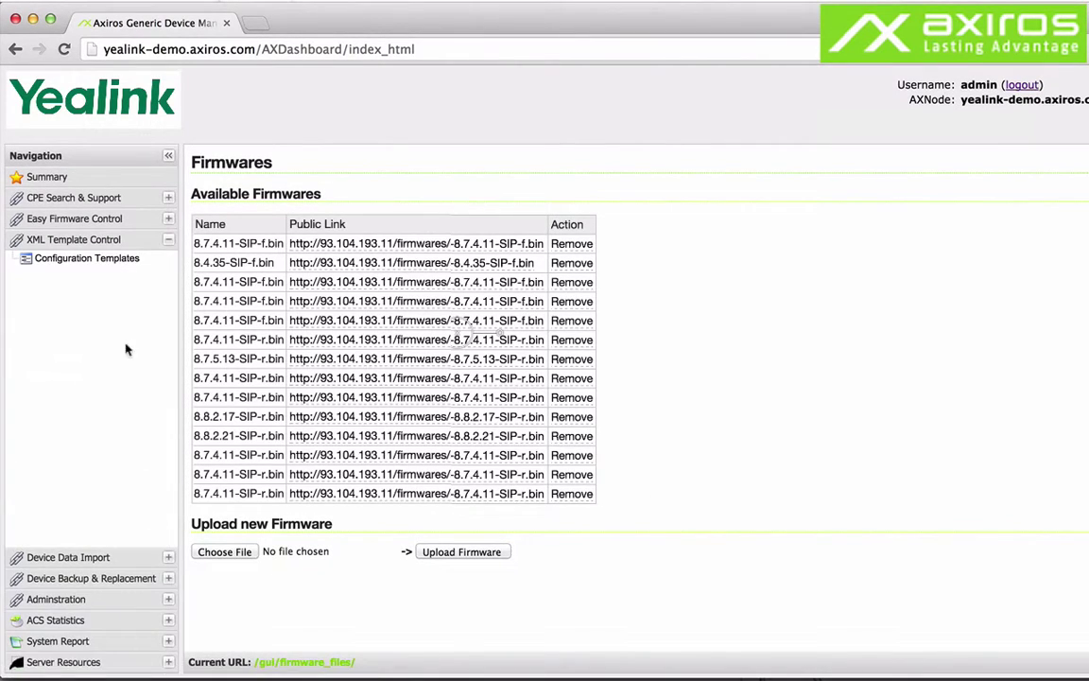
left_click(139, 265)
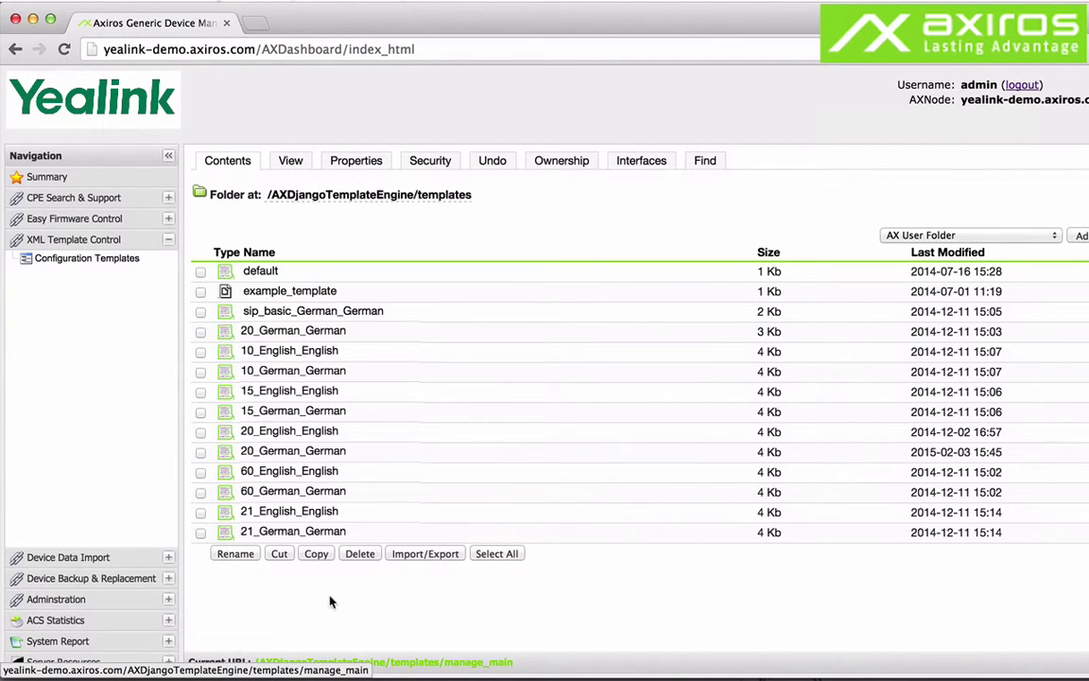
left_click(436, 558)
left_click(168, 558)
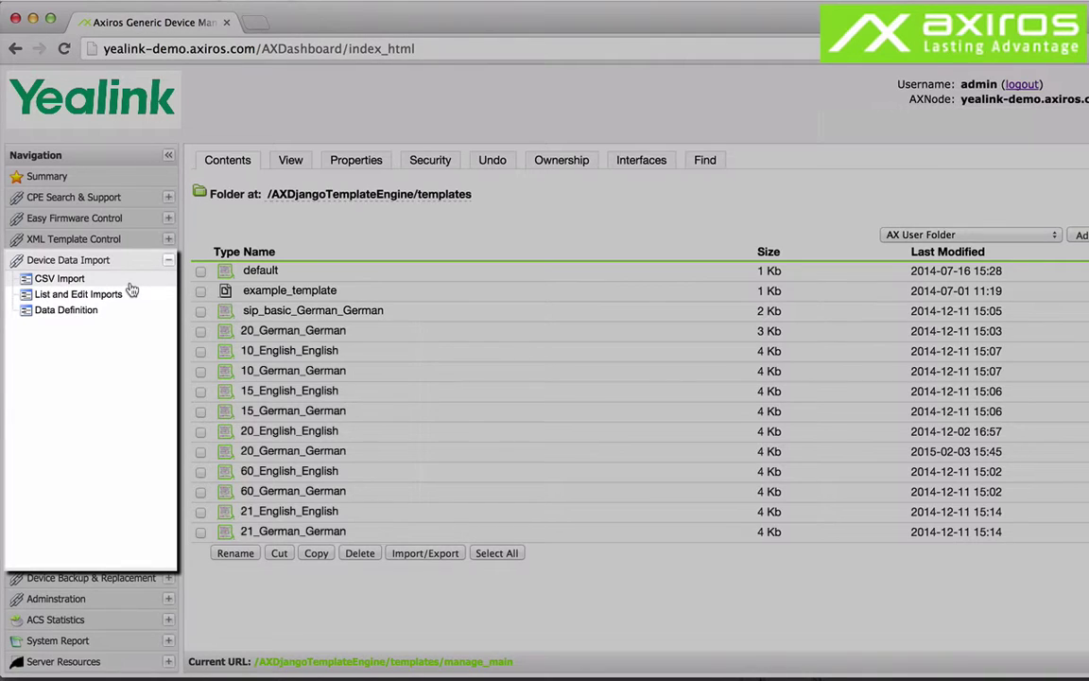
Browse the phone CSV imports and scroll its data definition to fields like login_password and domain.
left_click(131, 286)
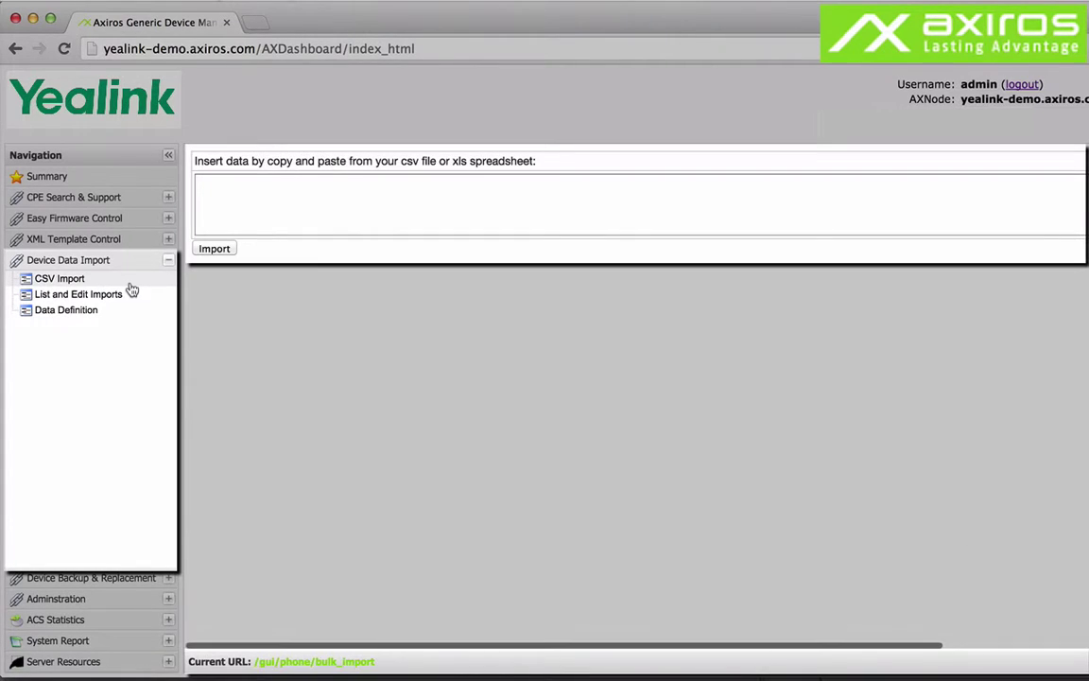
left_click(120, 301)
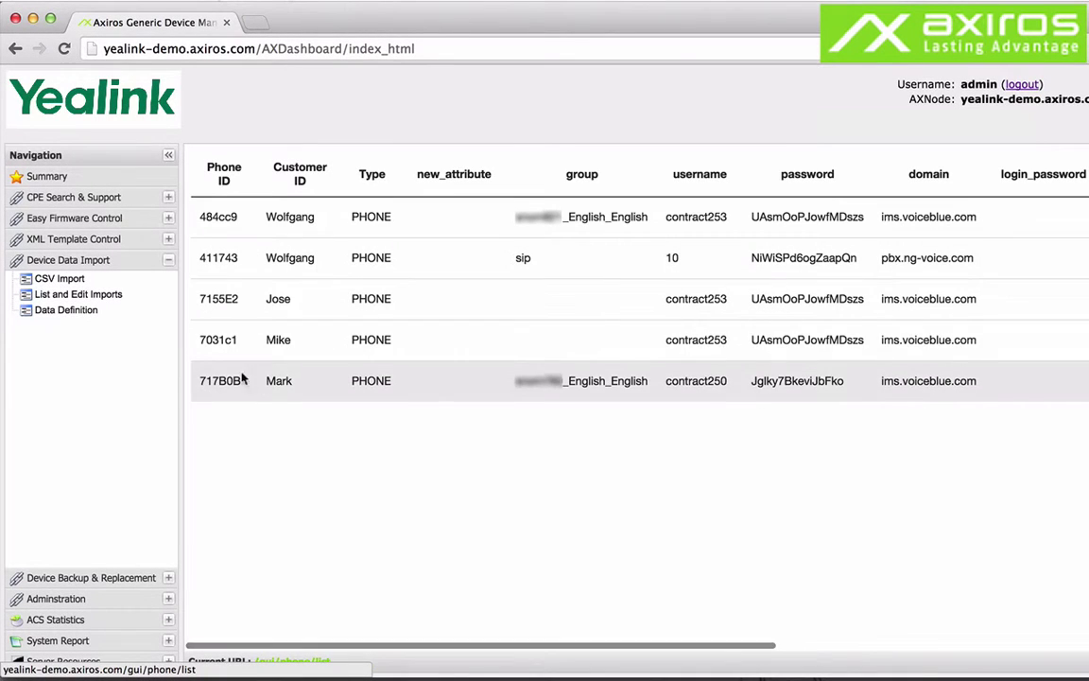
left_click(120, 312)
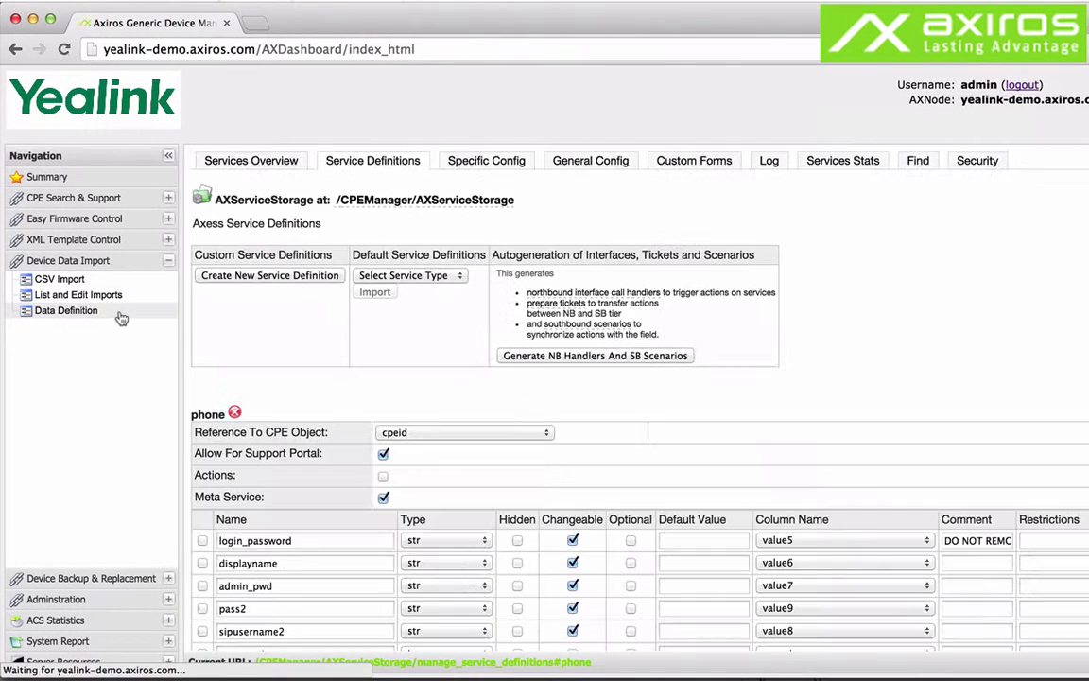
scroll(322, 492, "down", 3)
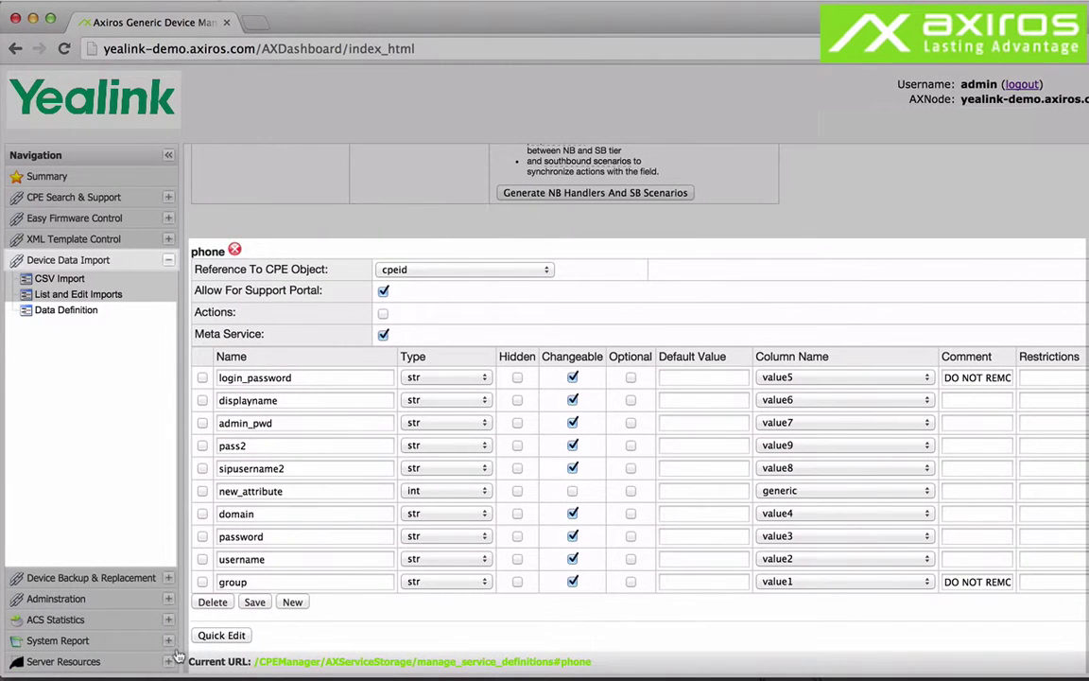
left_click(163, 579)
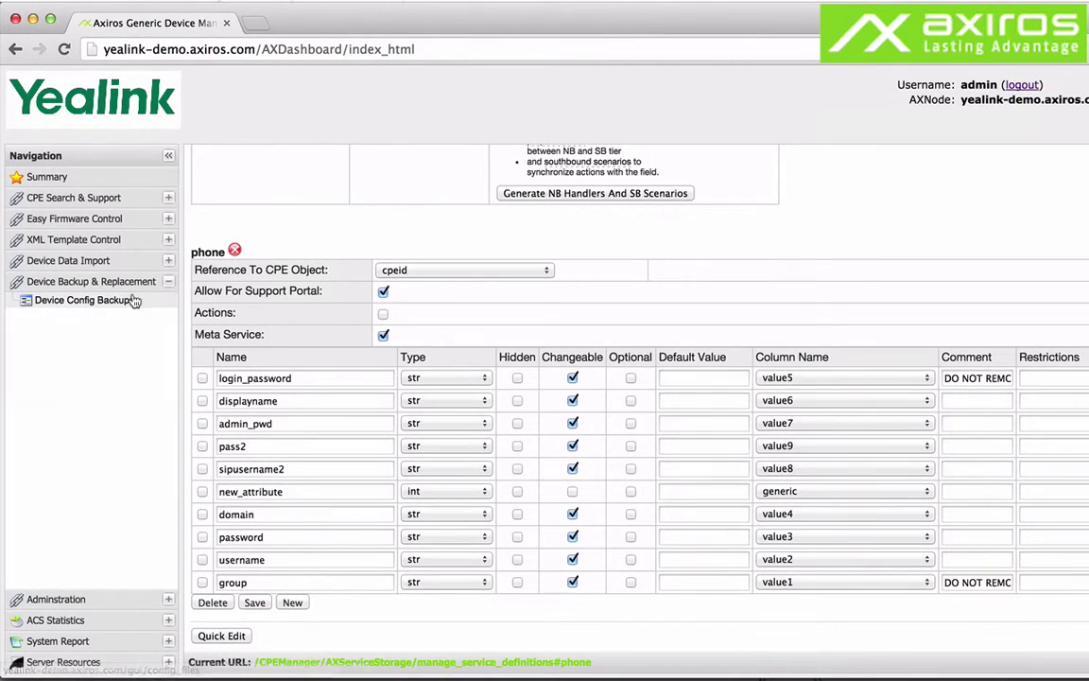
Show the Device Config Backups list with entries for CPEs 3FB7F9 and 4006AA, then collapse the section.
left_click(128, 300)
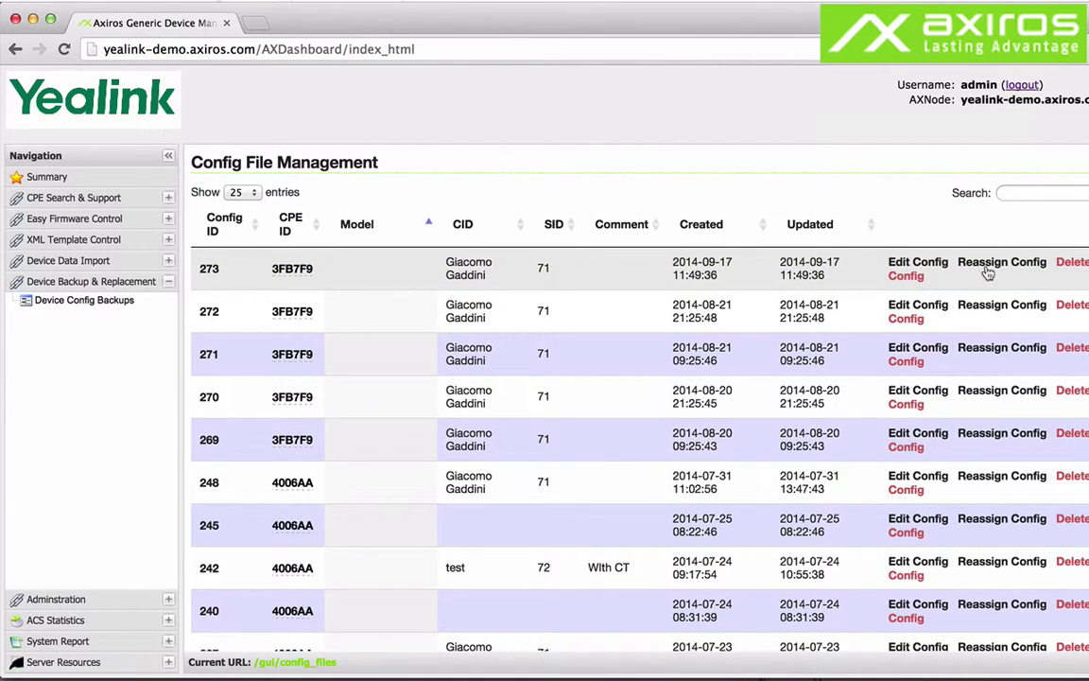
left_click(100, 303)
left_click(168, 281)
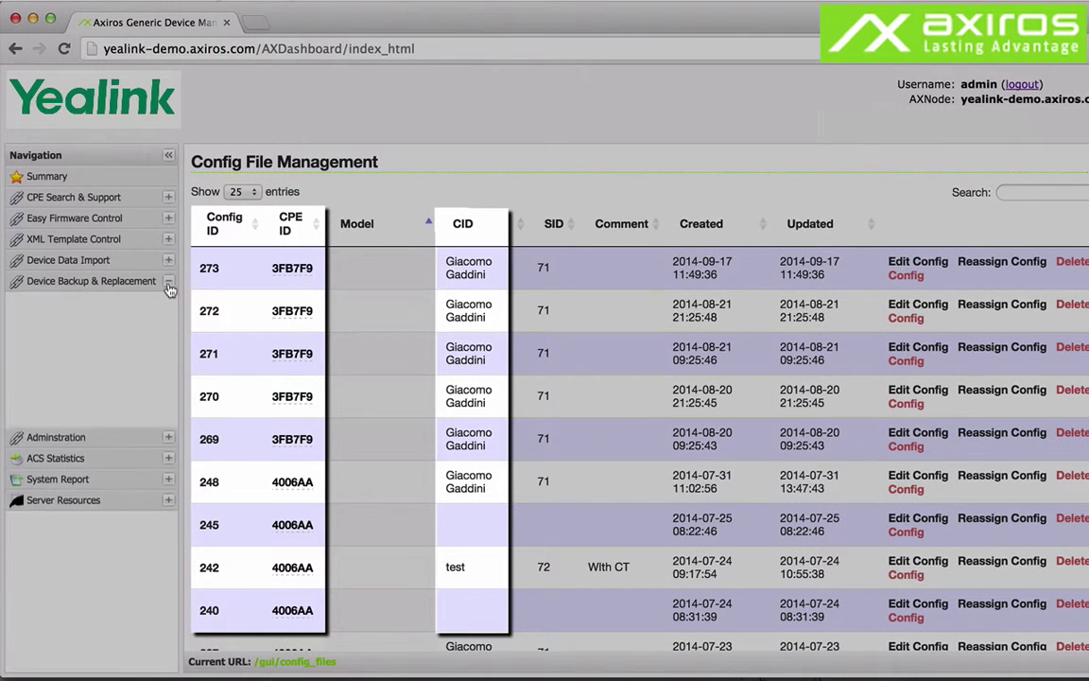